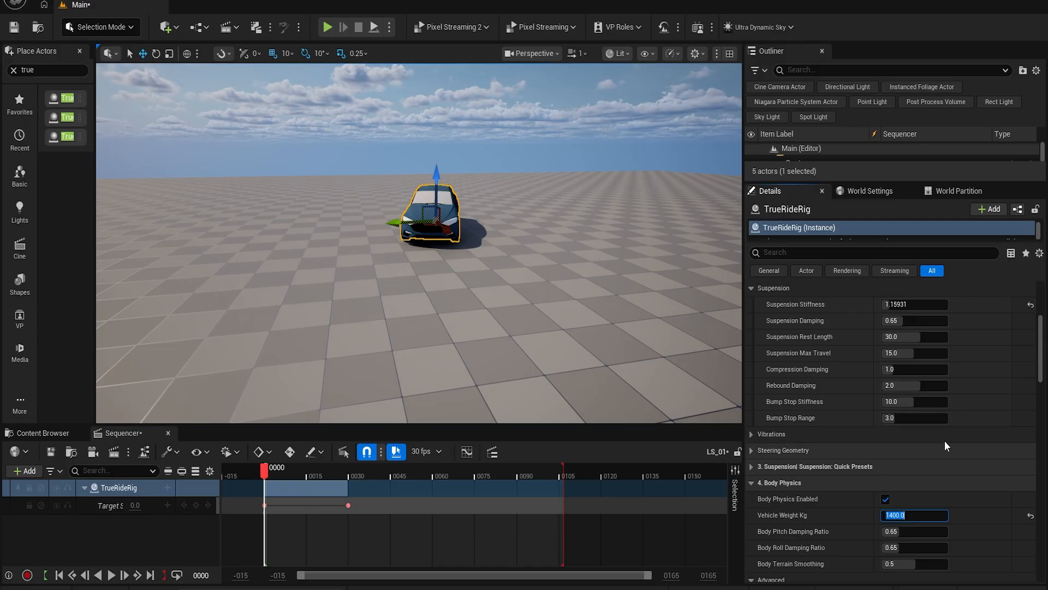
# Raise the car rig's Suspension Stiffness to about 2.26 and preview the drive in game view, returning to frame 0
pyautogui.moveTo(920, 307); pyautogui.dragTo(916, 308)
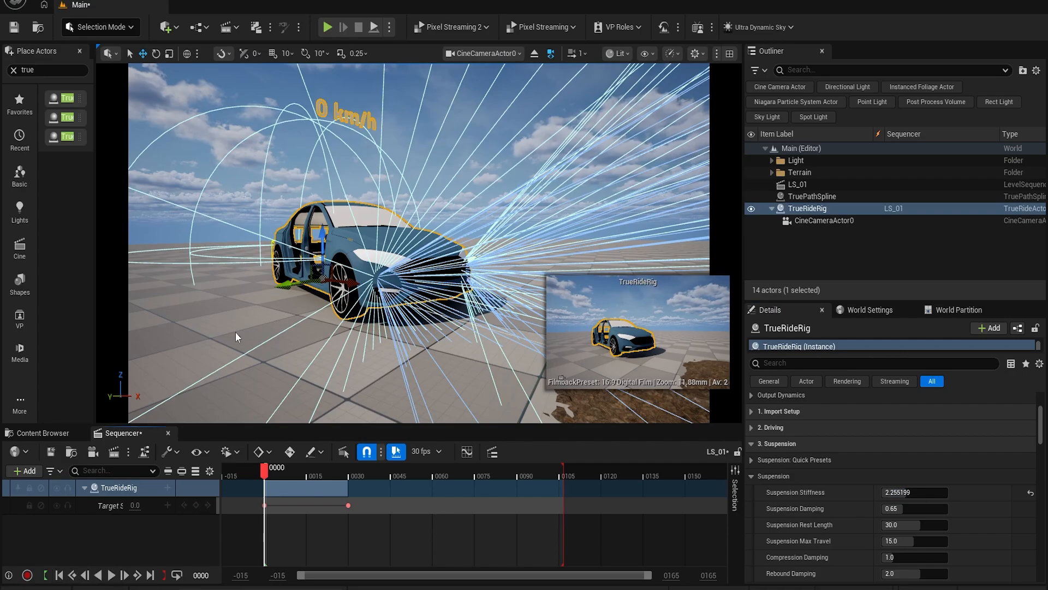
pyautogui.press('g')
pyautogui.click(111, 575)
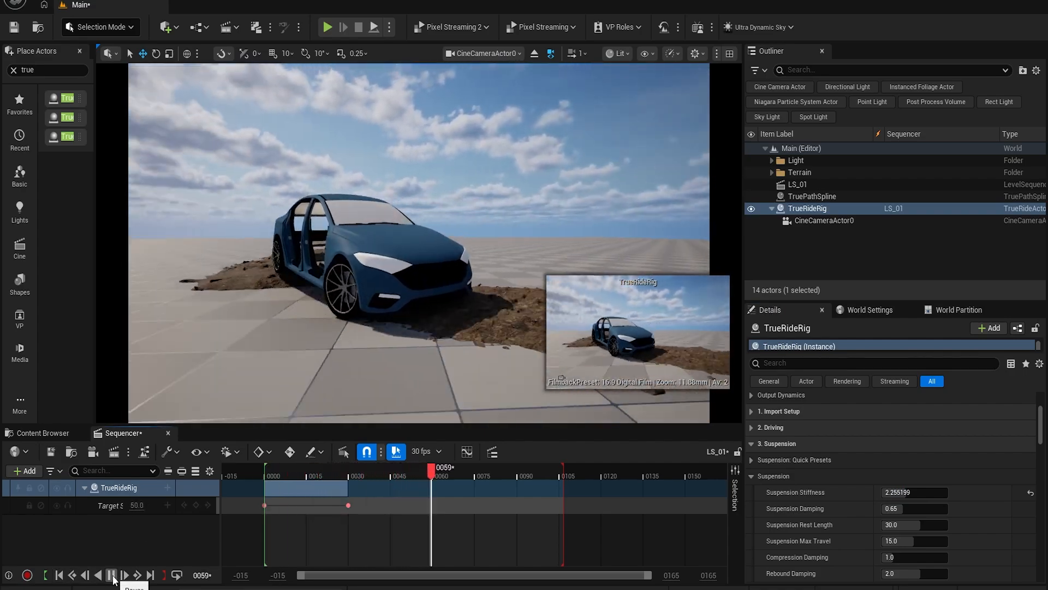
pyautogui.click(59, 575)
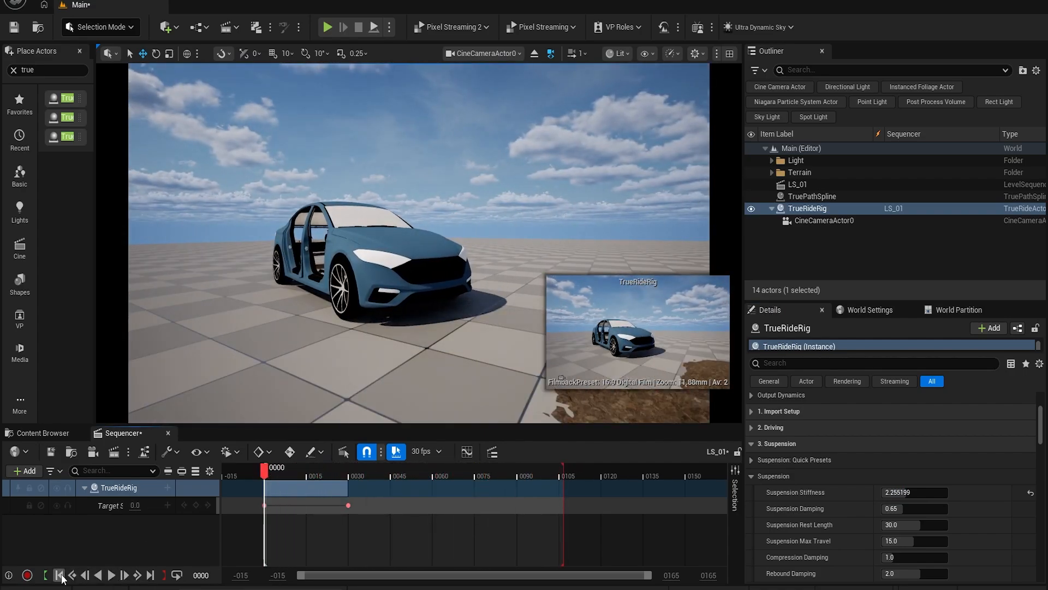
# Set Suspension Stiffness to 0.7 and play the sequence from the start
pyautogui.click(906, 491)
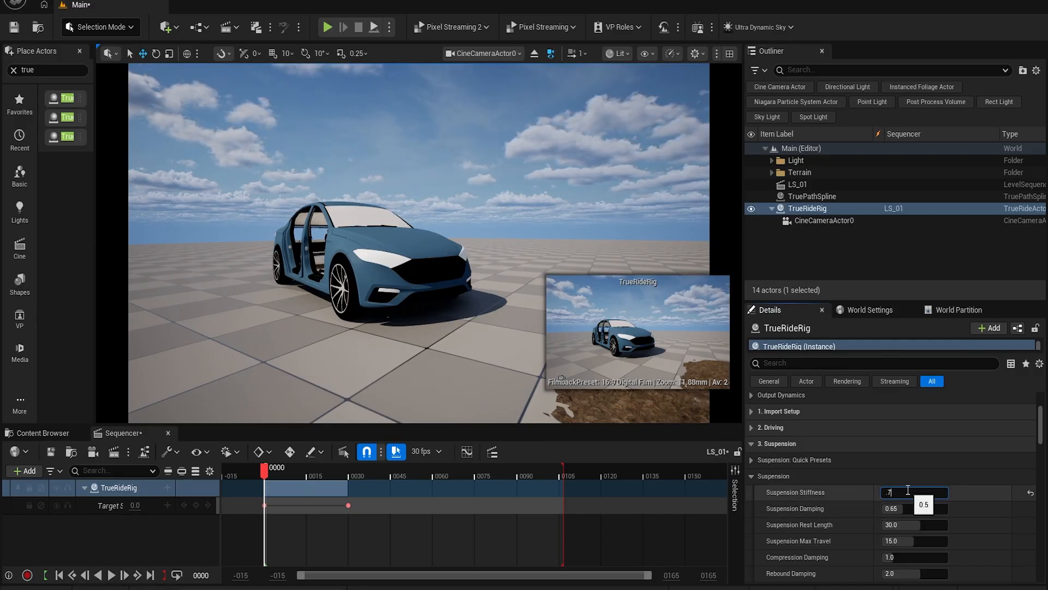
pyautogui.write('.7')
pyautogui.press('Return')
pyautogui.click(111, 575)
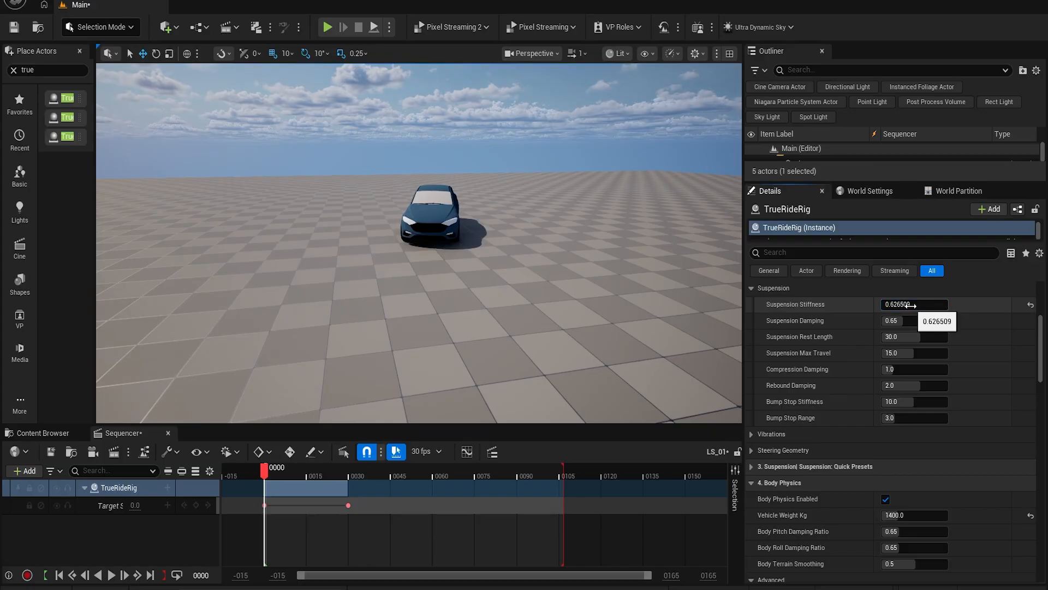
# Increase the rig's Suspension Stiffness to about 4.31
pyautogui.moveTo(899, 304); pyautogui.dragTo(940, 304)
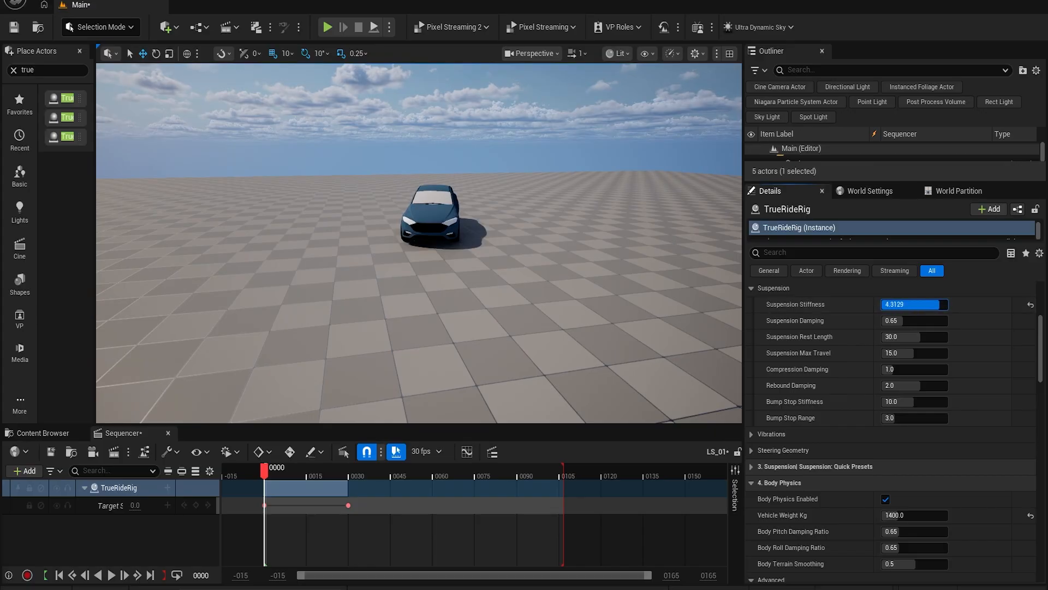
pyautogui.click(912, 305)
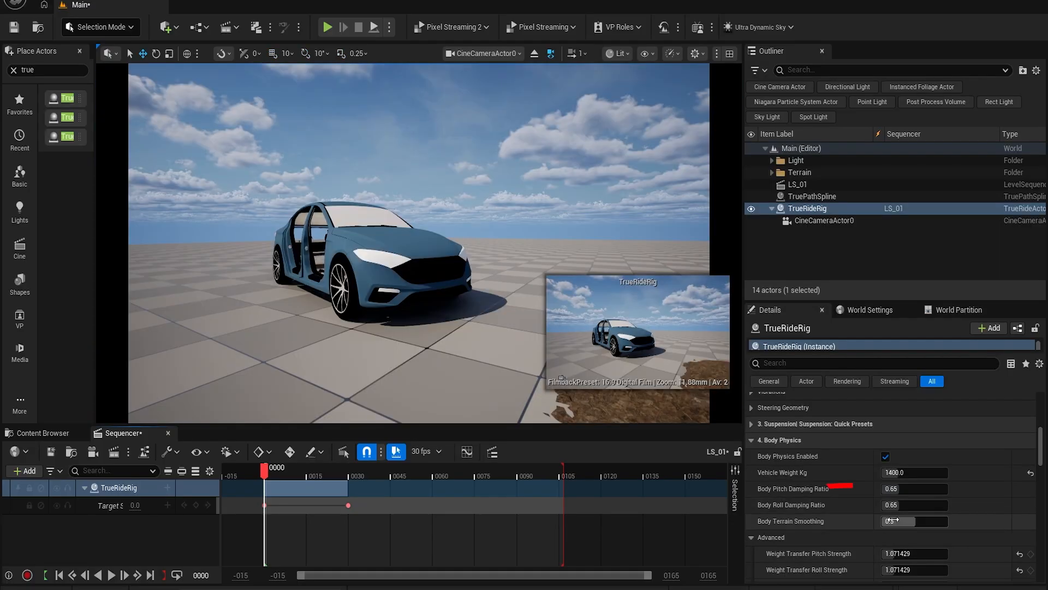
# Set Body Terrain Smoothing to 0.2 and preview the drive over the terrain, returning to the first frame
pyautogui.click(901, 521)
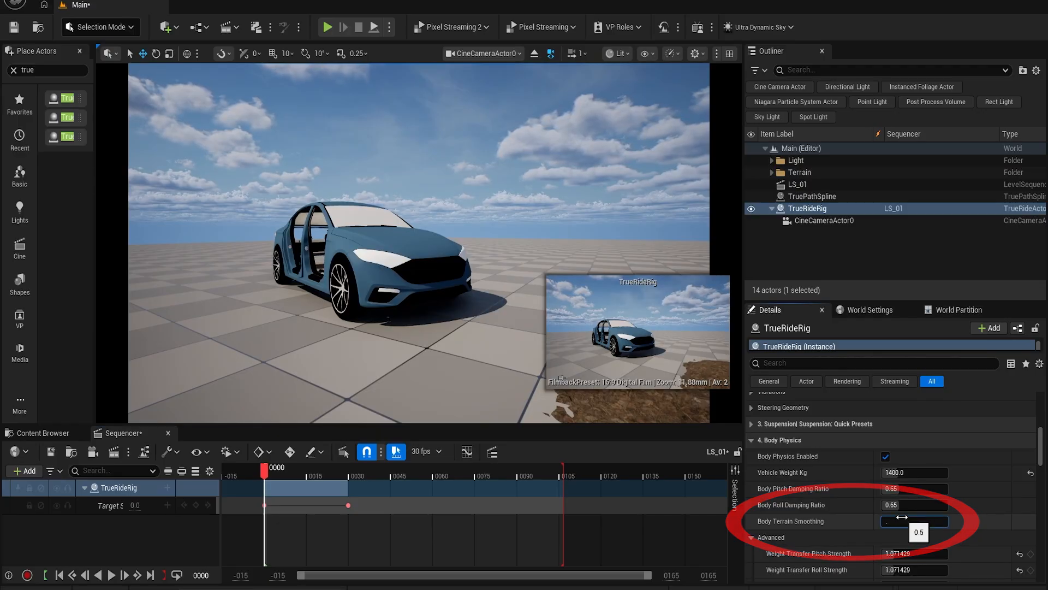
pyautogui.write('.2')
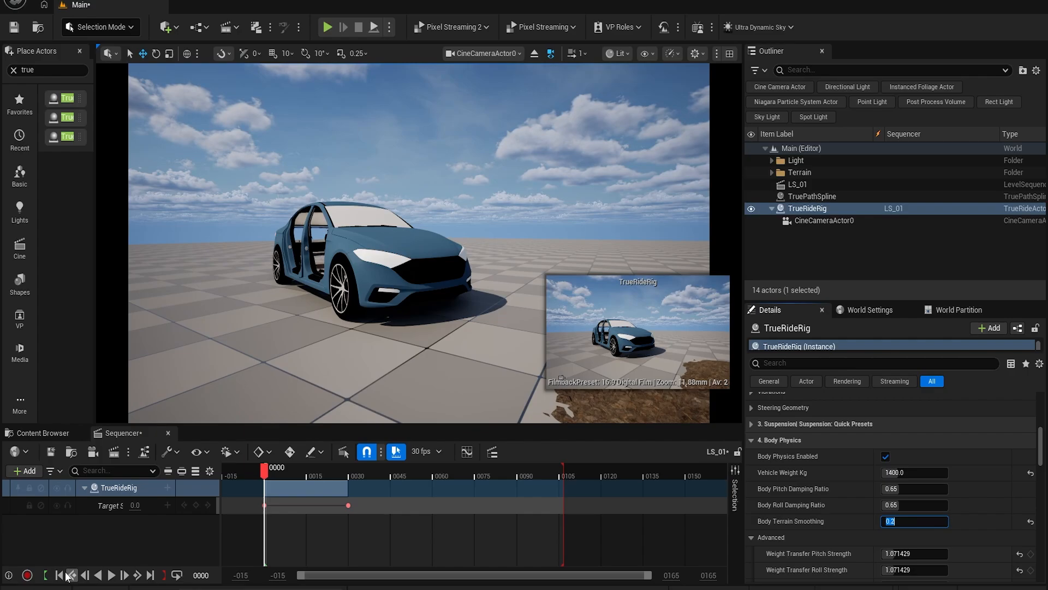
pyautogui.click(59, 575)
pyautogui.click(111, 575)
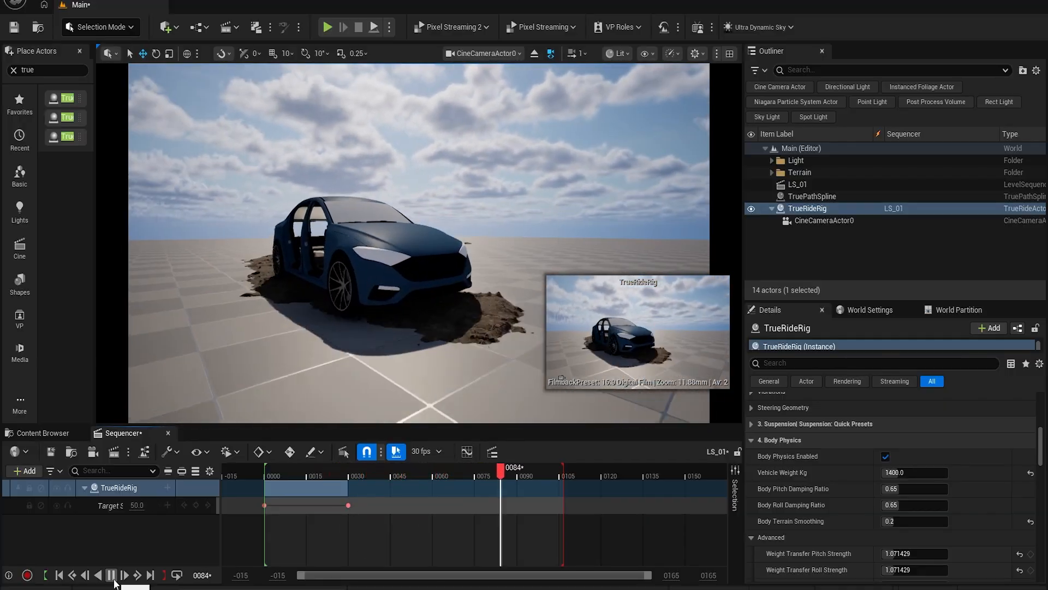
pyautogui.click(112, 576)
pyautogui.click(59, 575)
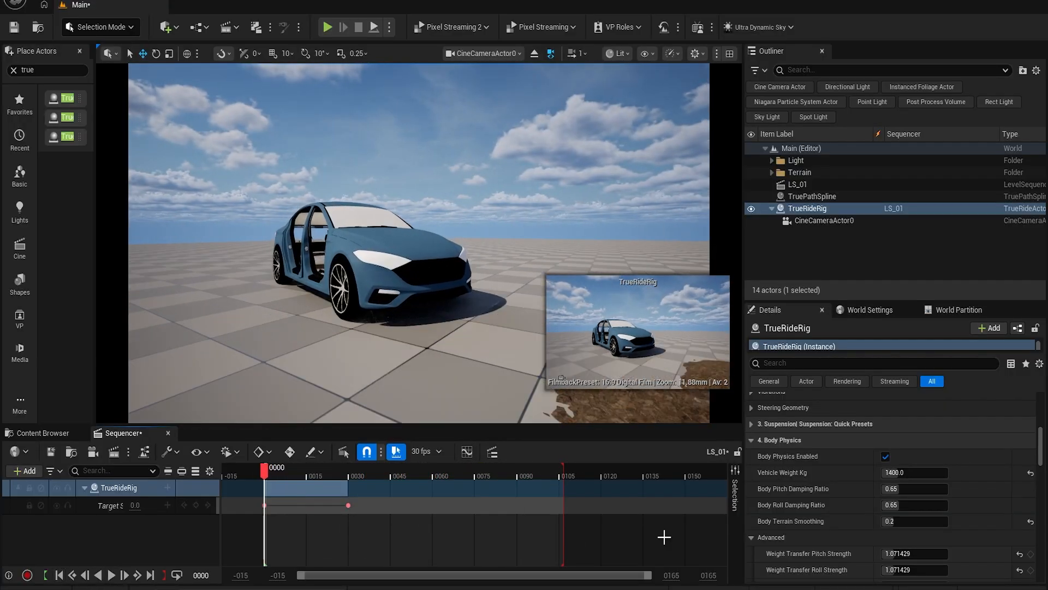
# Set Body Terrain Smoothing to 0.95 and play the sequence with the rig deselected
pyautogui.click(913, 521)
pyautogui.write('0.95')
pyautogui.press('Return')
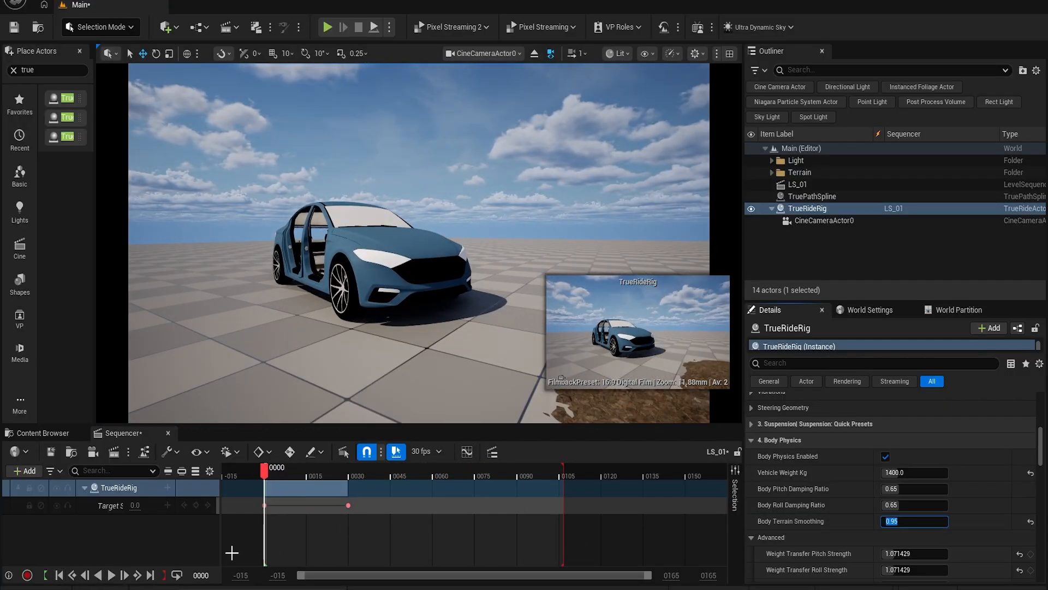
pyautogui.click(820, 152)
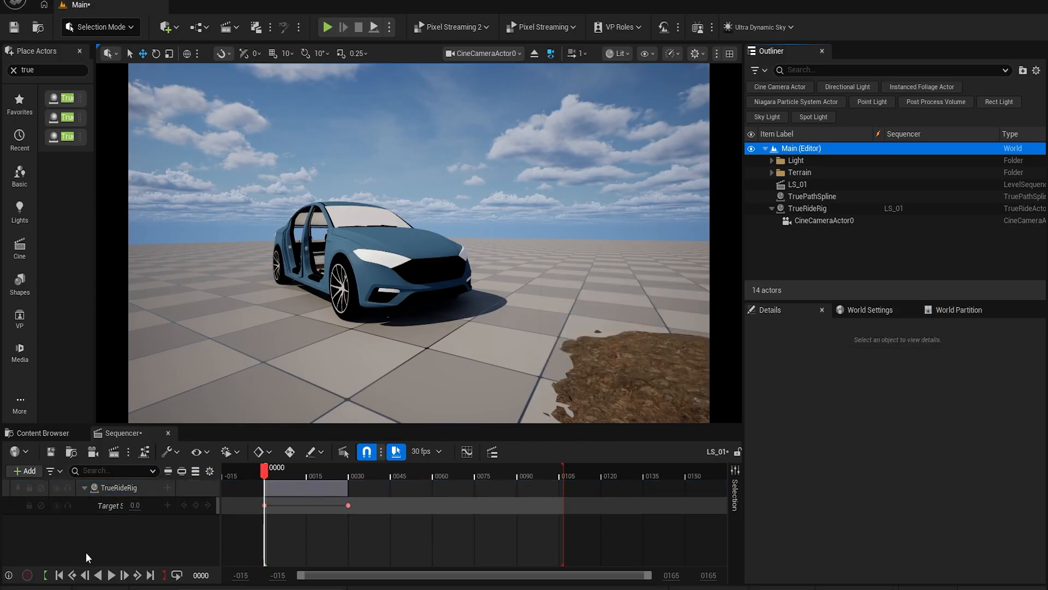
pyautogui.click(112, 576)
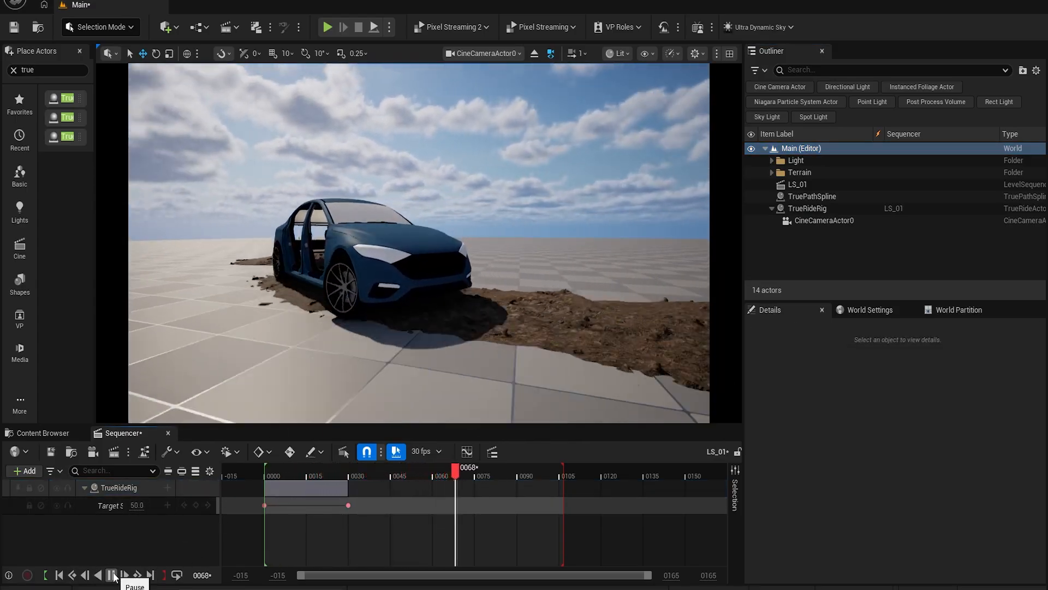
pyautogui.click(113, 576)
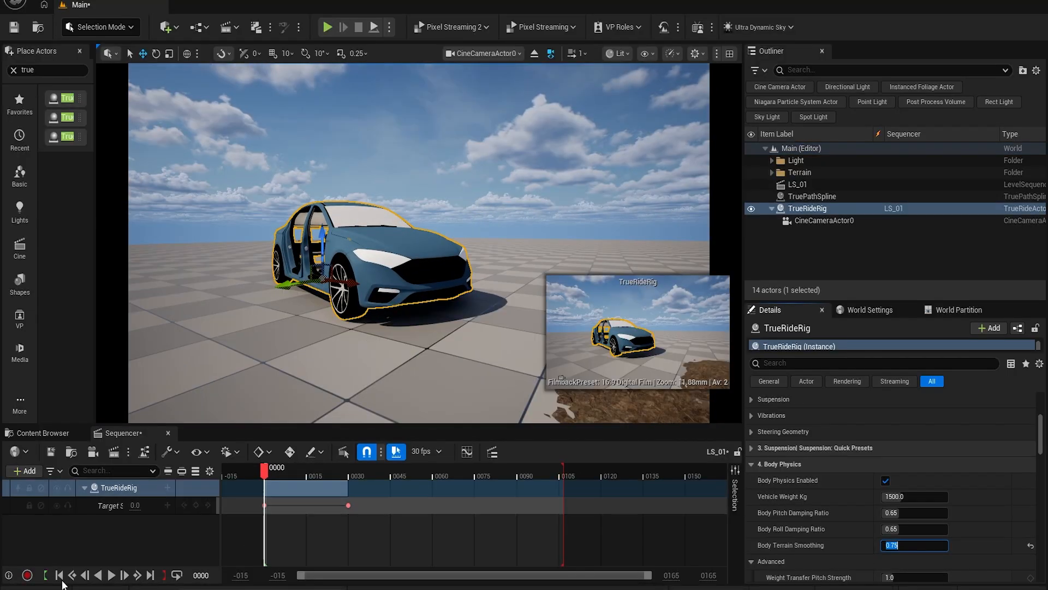
# Replay the drive from the first frame with the rig deselected to examine how the body follows the terrain
pyautogui.click(59, 578)
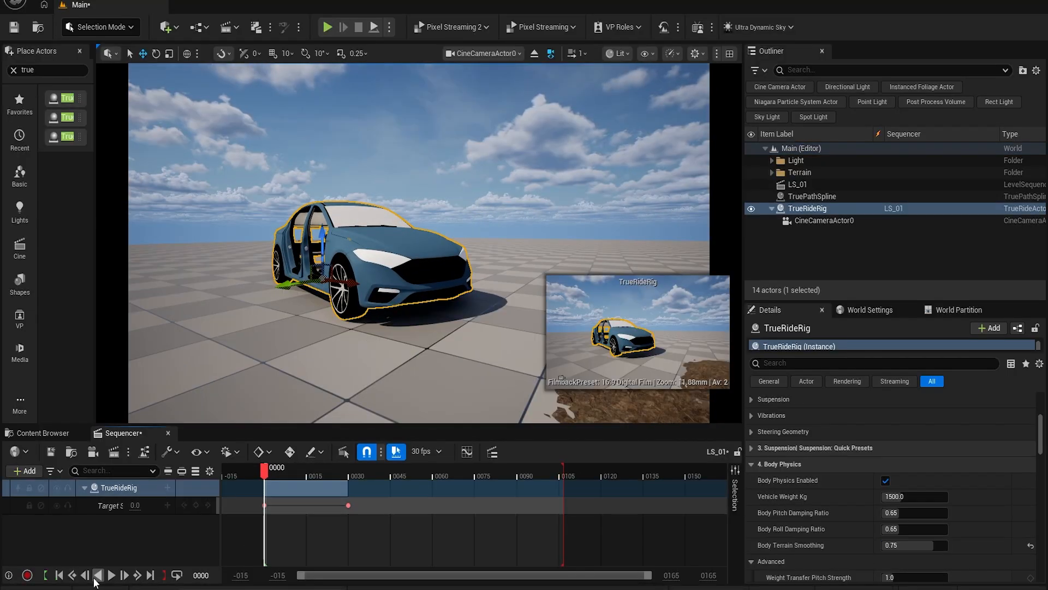
pyautogui.click(111, 575)
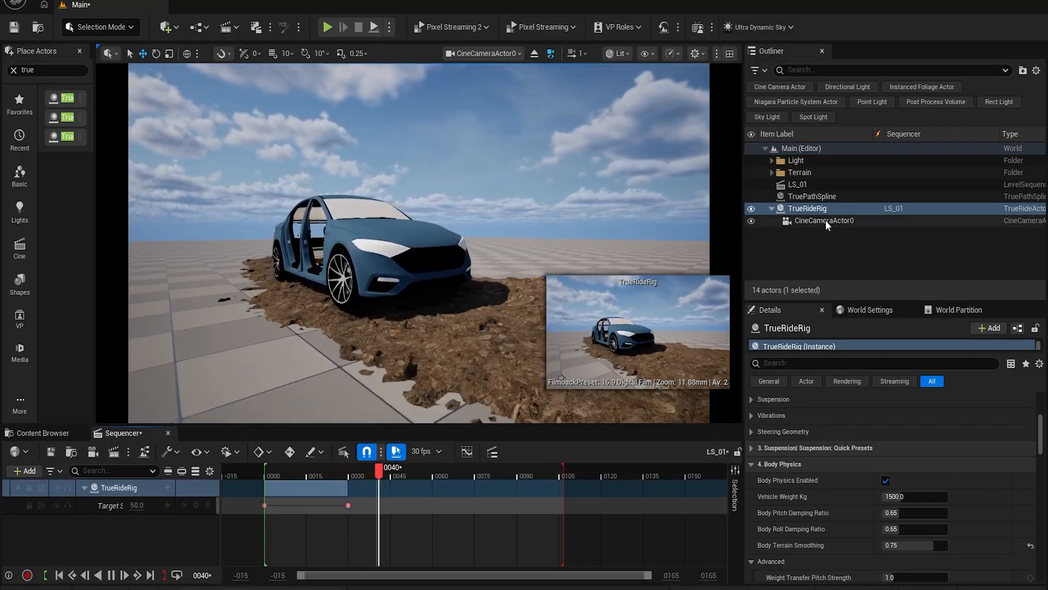
pyautogui.click(813, 249)
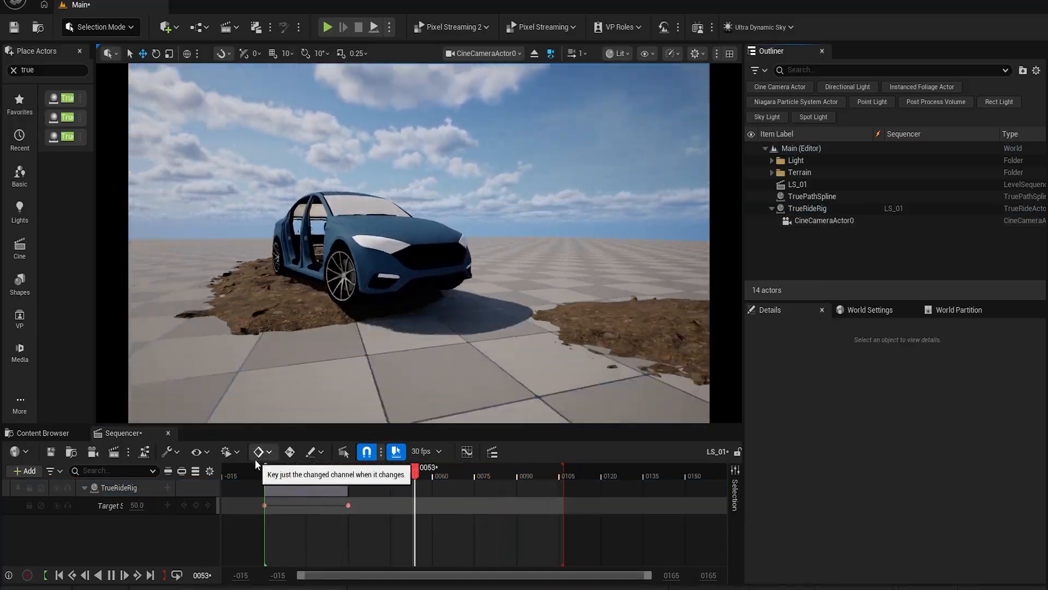
pyautogui.click(59, 575)
pyautogui.click(111, 576)
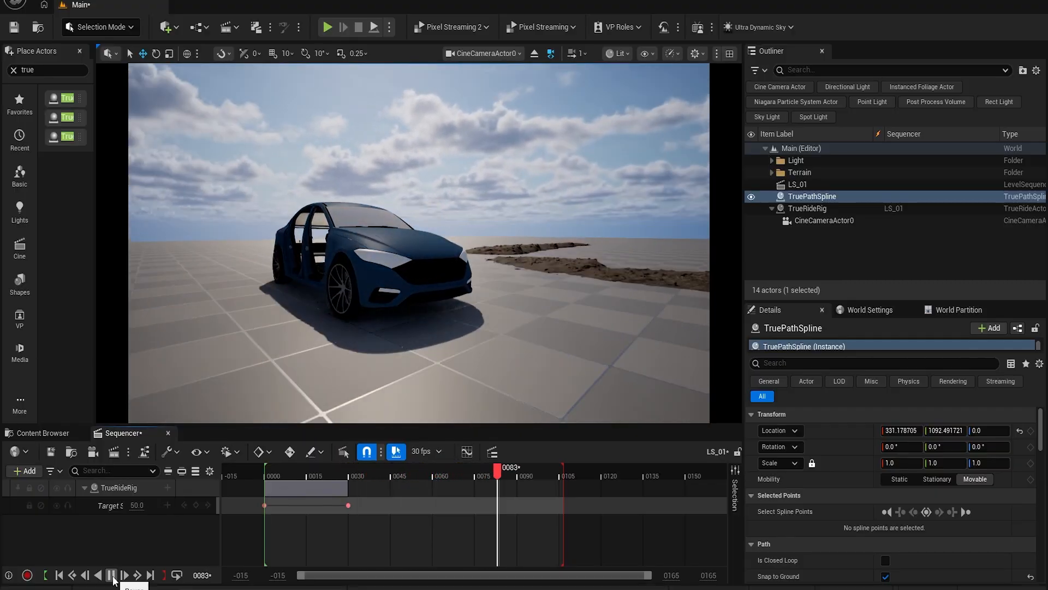
pyautogui.click(111, 575)
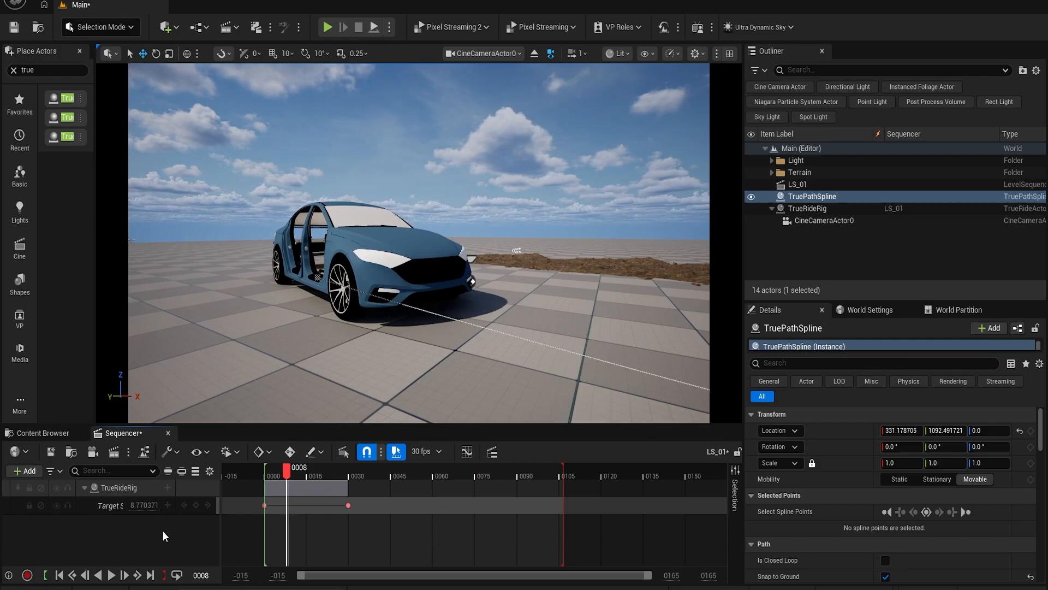
# Select the car rig, expand its Vibrations settings, and set Overall Vibration to about 0.24 with the viewport overlays hidden
pyautogui.click(366, 261)
pyautogui.scroll(-5, 813, 516)
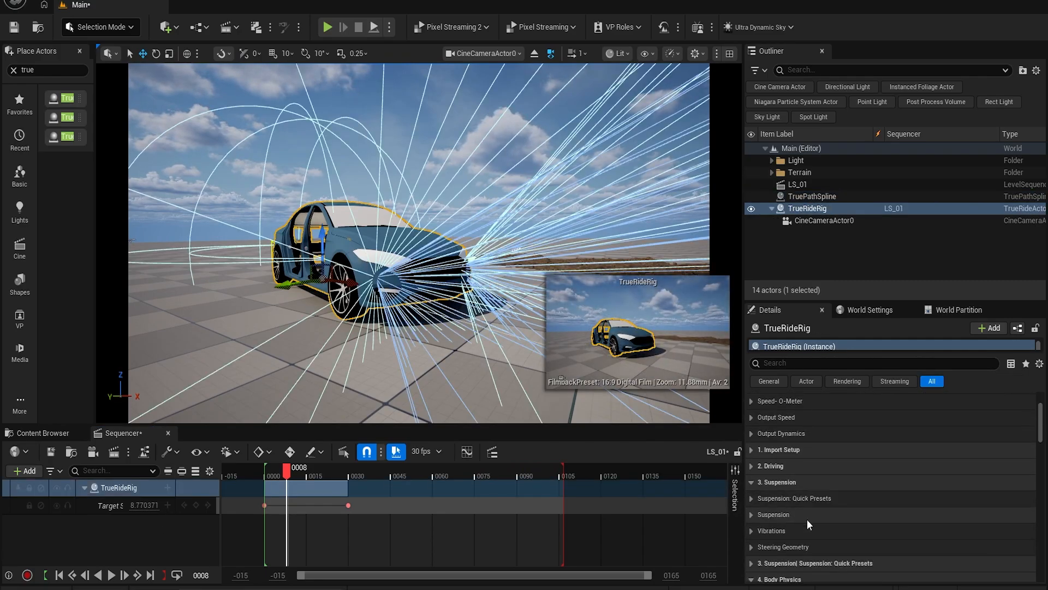
pyautogui.click(751, 529)
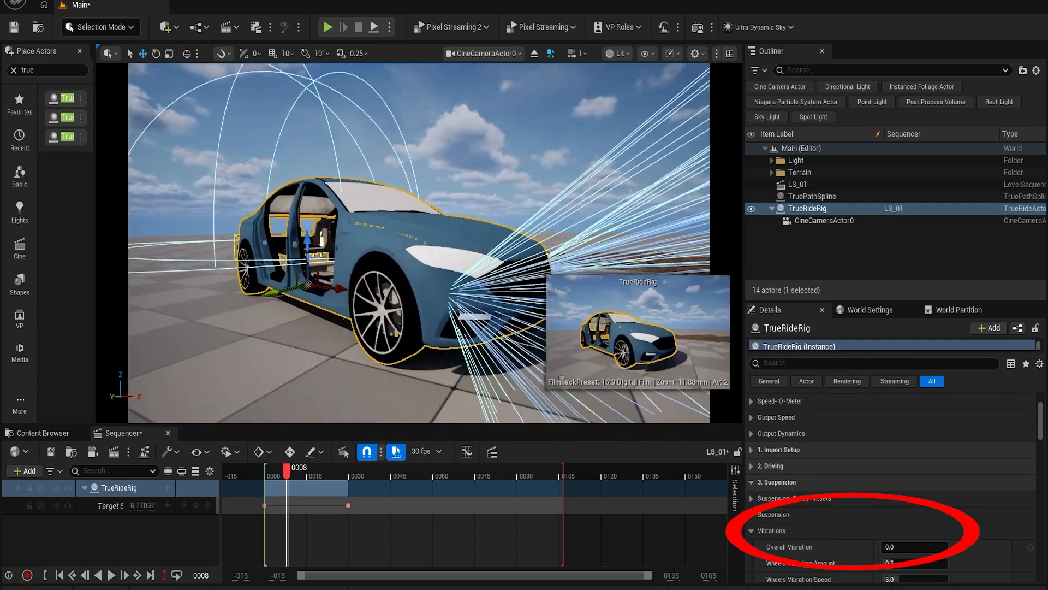
pyautogui.moveTo(382, 246)
pyautogui.mouseDown(button='right')
pyautogui.moveTo(451, 244)
pyautogui.moveTo(410, 242)
pyautogui.mouseUp(button='right')
pyautogui.scroll(-3, 415, 246)
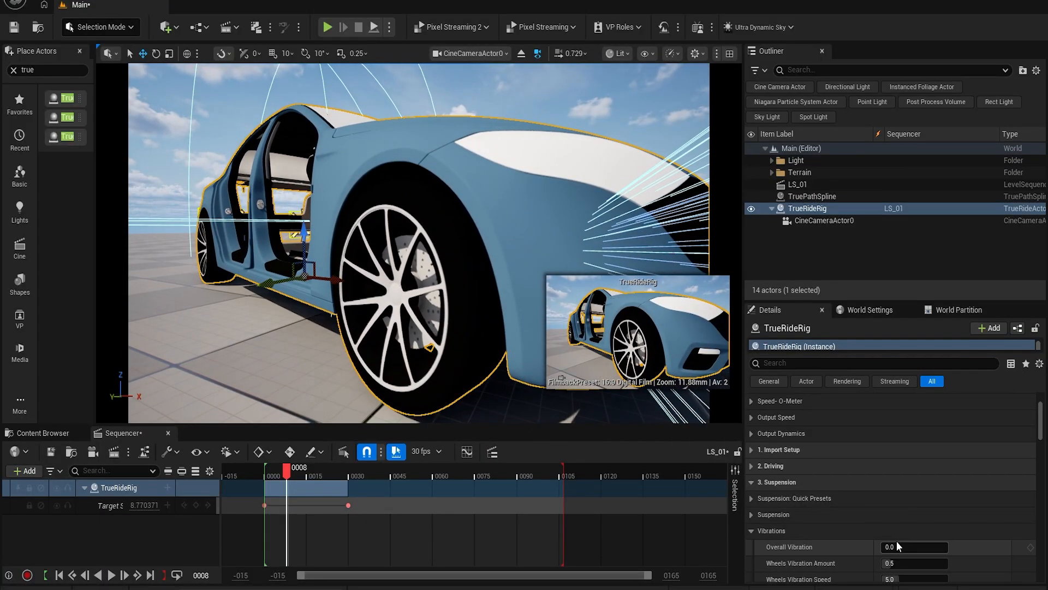
pyautogui.moveTo(891, 547); pyautogui.dragTo(898, 547)
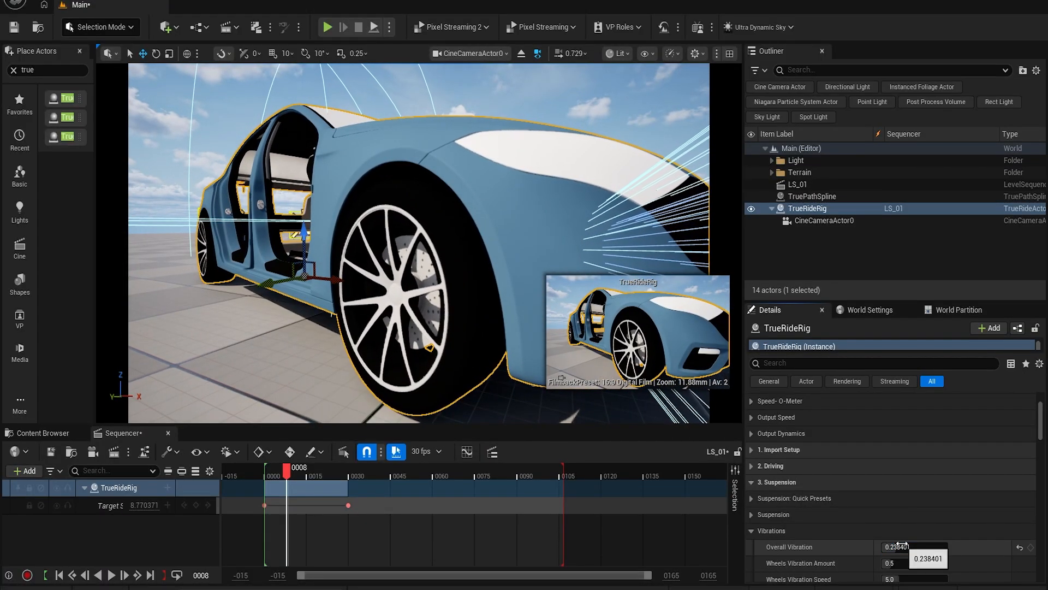
pyautogui.press('g')
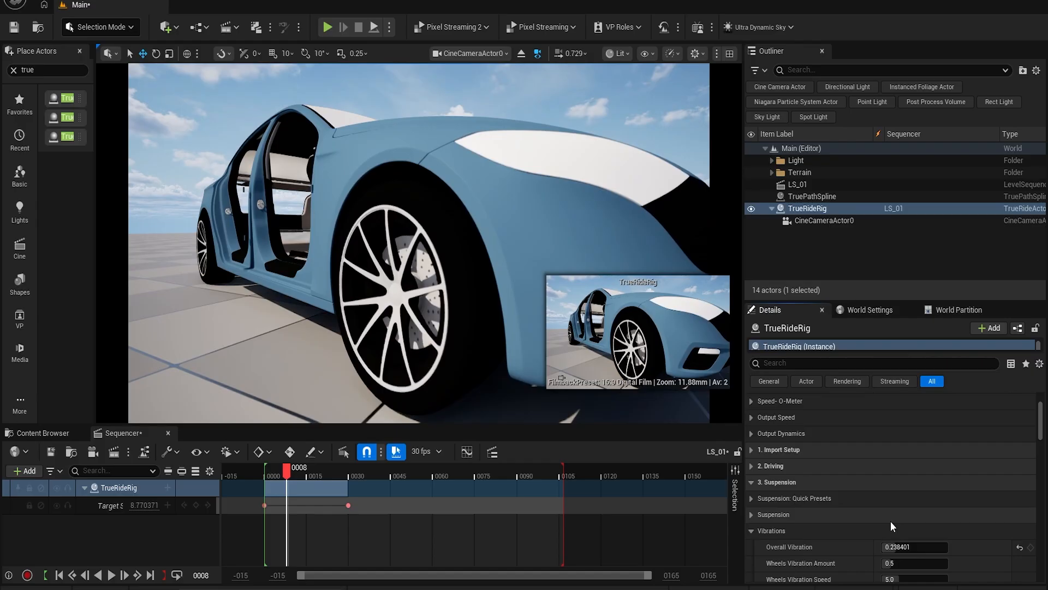
# Set Wheels Vibration Speed to 15 and Height Vibration Amount to about 1.13, and adjust Height Vibration Speed
pyautogui.moveTo(903, 520); pyautogui.dragTo(948, 521)
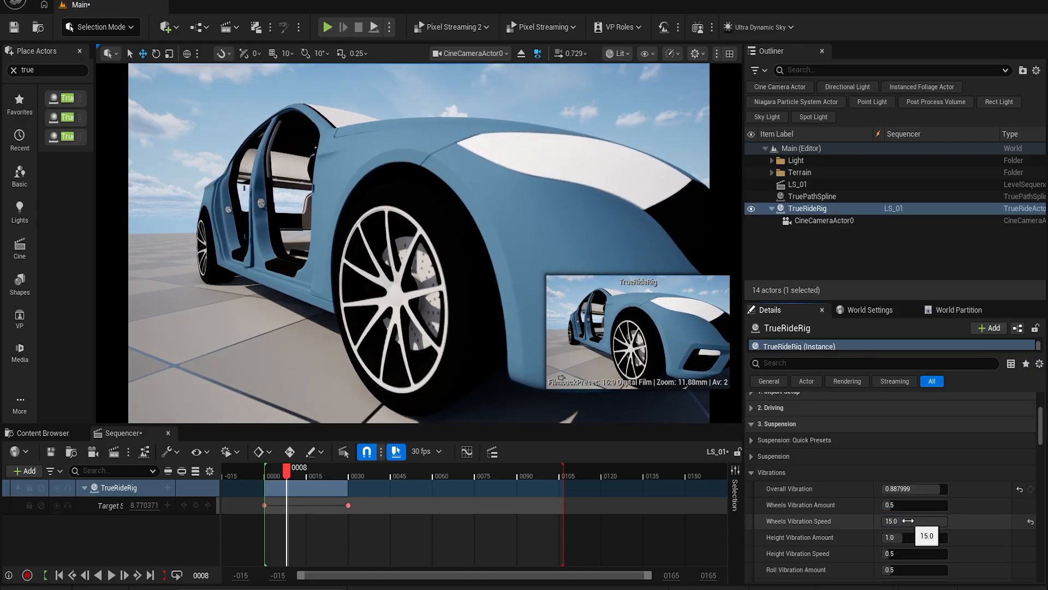
pyautogui.moveTo(905, 538)
pyautogui.mouseDown()
pyautogui.moveTo(922, 538)
pyautogui.moveTo(905, 537)
pyautogui.mouseUp()
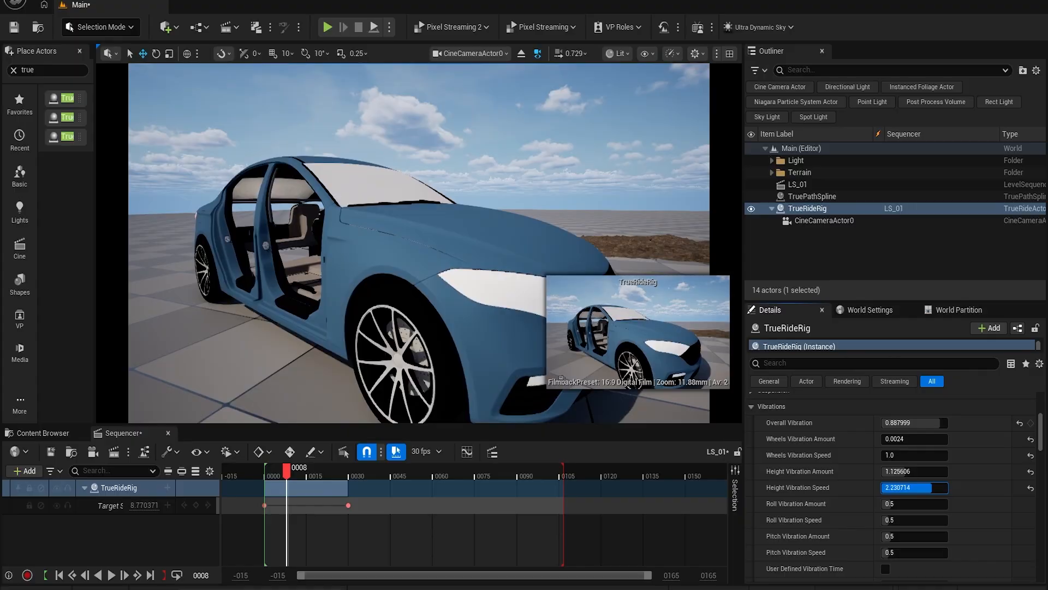
pyautogui.moveTo(932, 488); pyautogui.dragTo(913, 470)
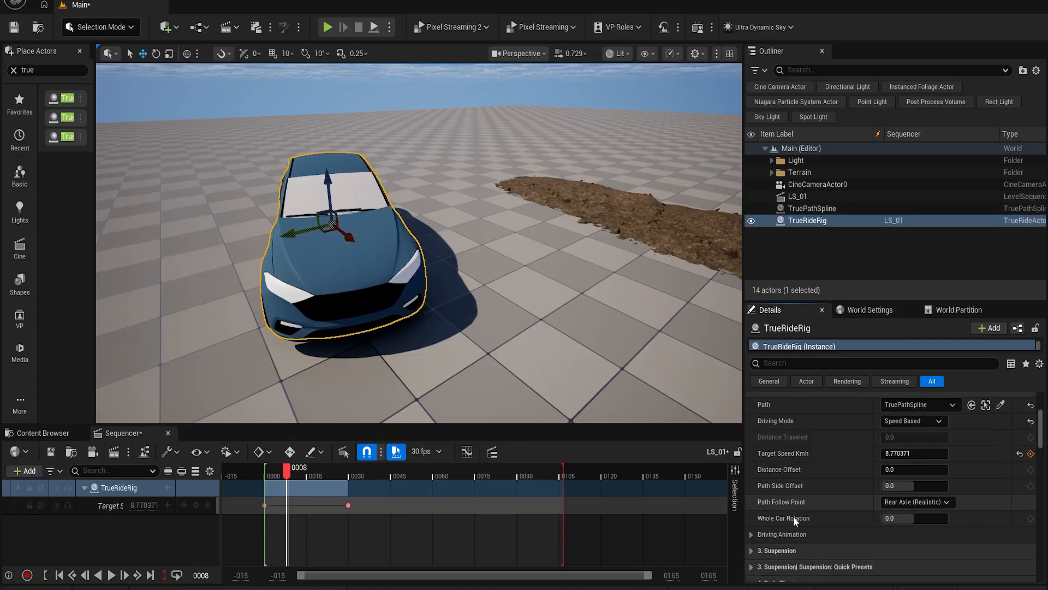
# Expand the rig's Driving Animation settings and set Drift to about 33.1 with the sequence at frame 0
pyautogui.click(751, 534)
pyautogui.scroll(-2, 814, 489)
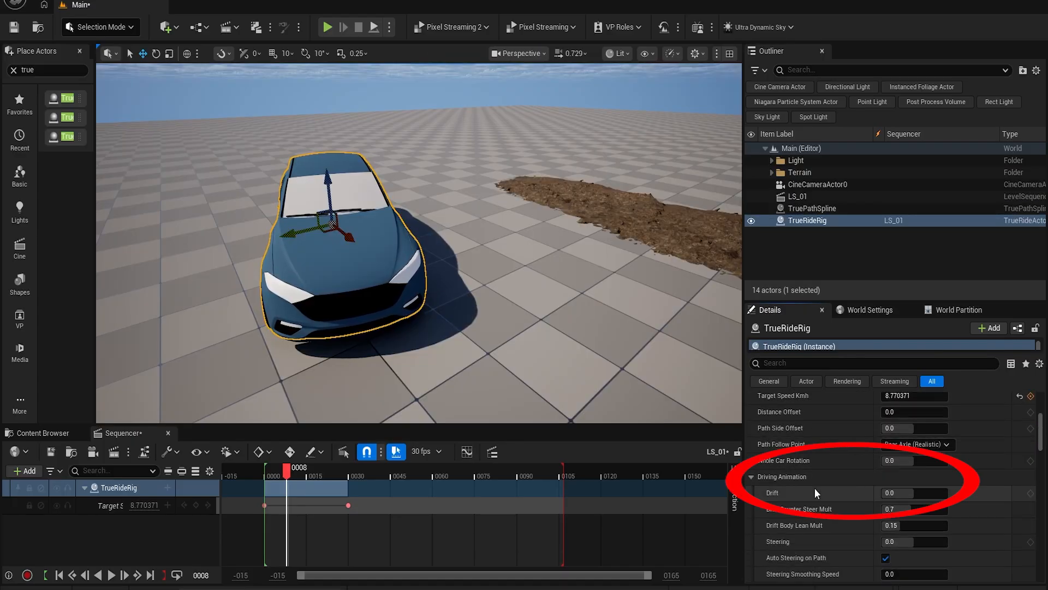
pyautogui.scroll(-2, 815, 488)
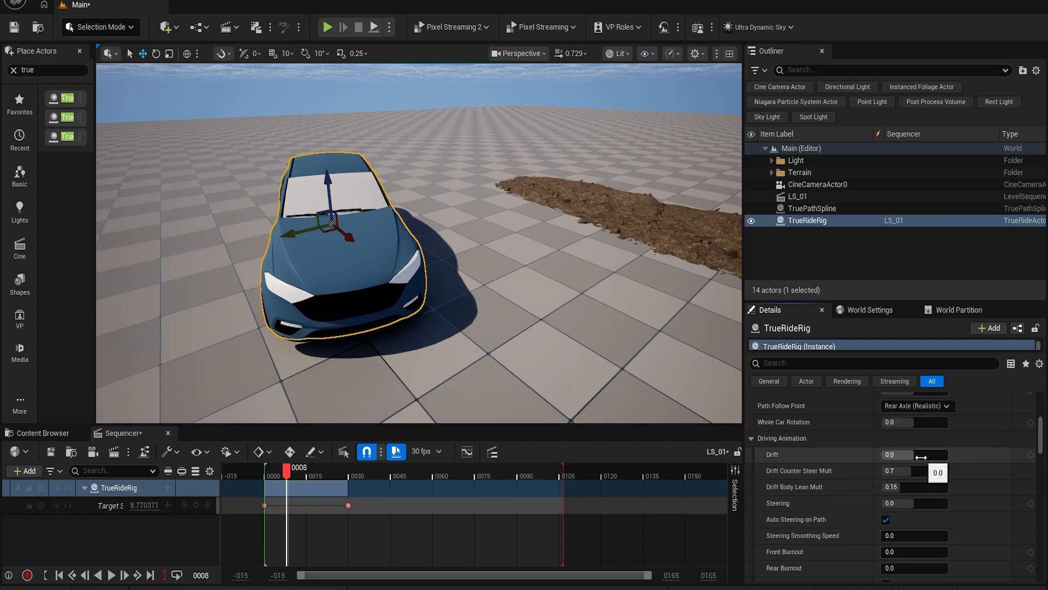
pyautogui.moveTo(921, 457); pyautogui.dragTo(935, 457)
pyautogui.moveTo(491, 306); pyautogui.dragTo(457, 268, button='right')
pyautogui.click(59, 575)
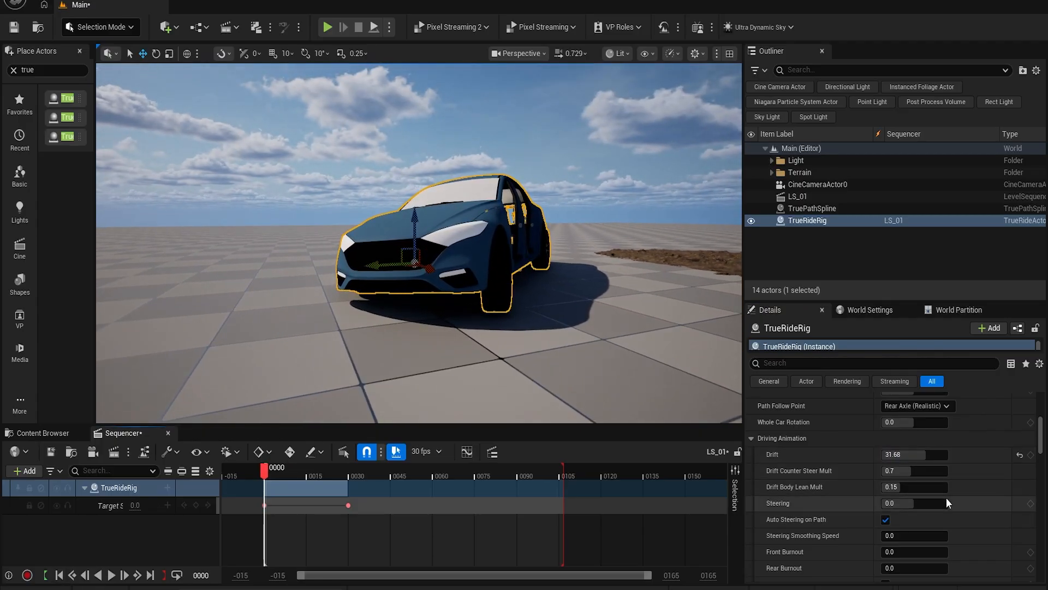
pyautogui.moveTo(916, 458)
pyautogui.mouseDown()
pyautogui.moveTo(901, 457)
pyautogui.moveTo(923, 457)
pyautogui.mouseUp()
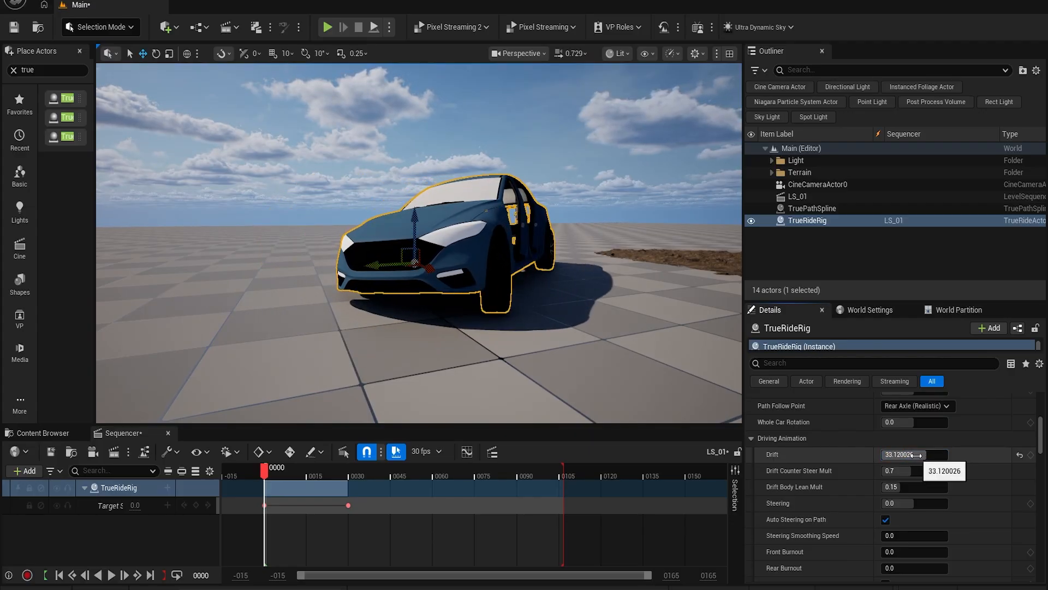
# Set Drift Body Lean Mult to about 0.3 and Drift Counter Steer Mult to about 0.58
pyautogui.moveTo(910, 487)
pyautogui.mouseDown()
pyautogui.moveTo(898, 487)
pyautogui.moveTo(922, 487)
pyautogui.mouseUp()
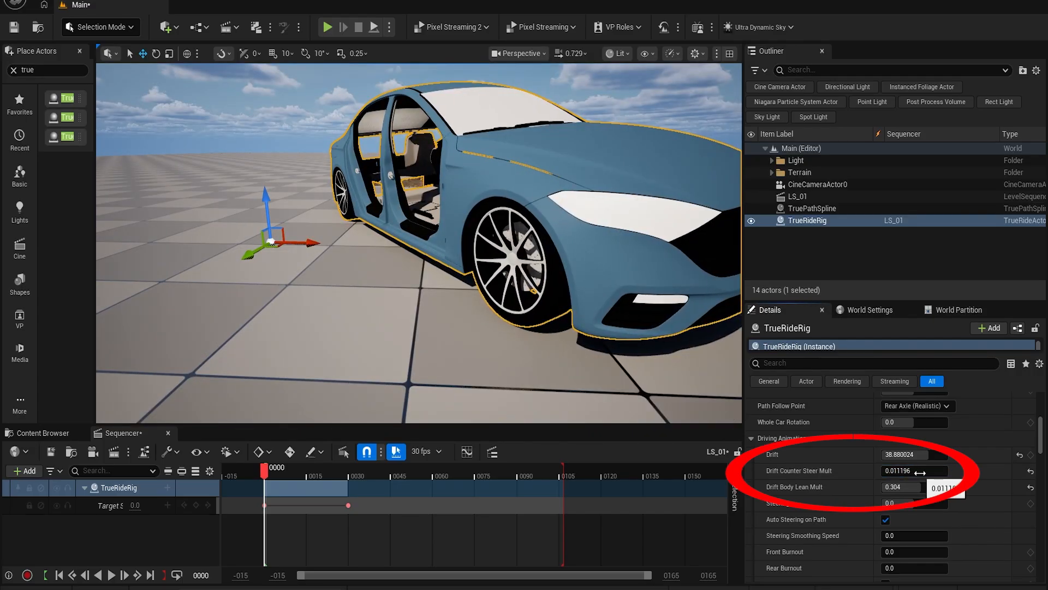
pyautogui.click(914, 470)
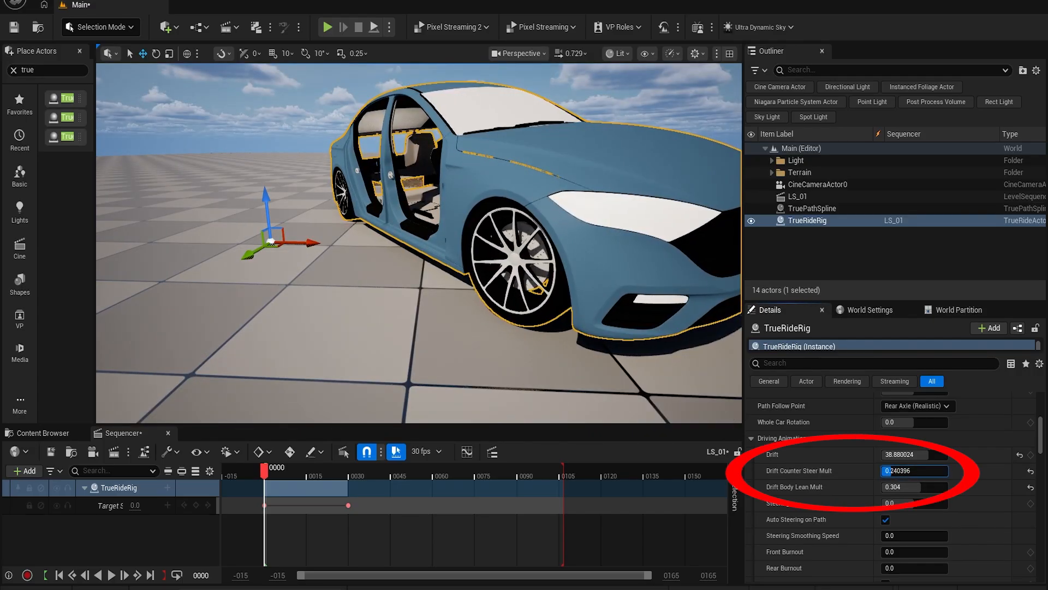
pyautogui.moveTo(933, 470)
pyautogui.mouseDown()
pyautogui.moveTo(943, 471)
pyautogui.moveTo(910, 471)
pyautogui.mouseUp()
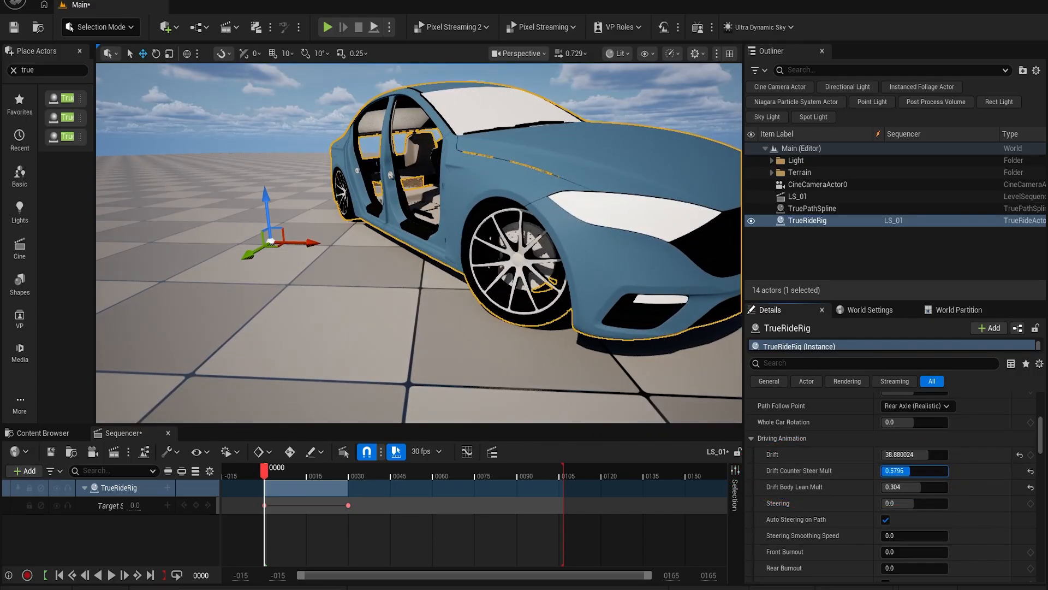
# Reset the rig's Drift Body Lean Mult and Drift Counter Steer Mult to their default values
pyautogui.press('Tab')
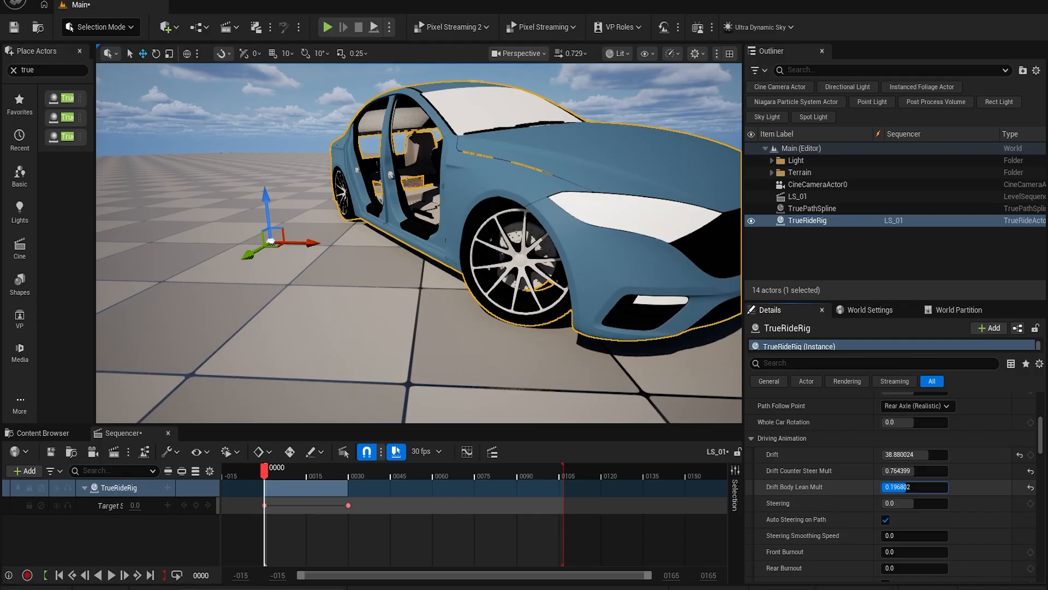
pyautogui.scroll(-10, 965, 487)
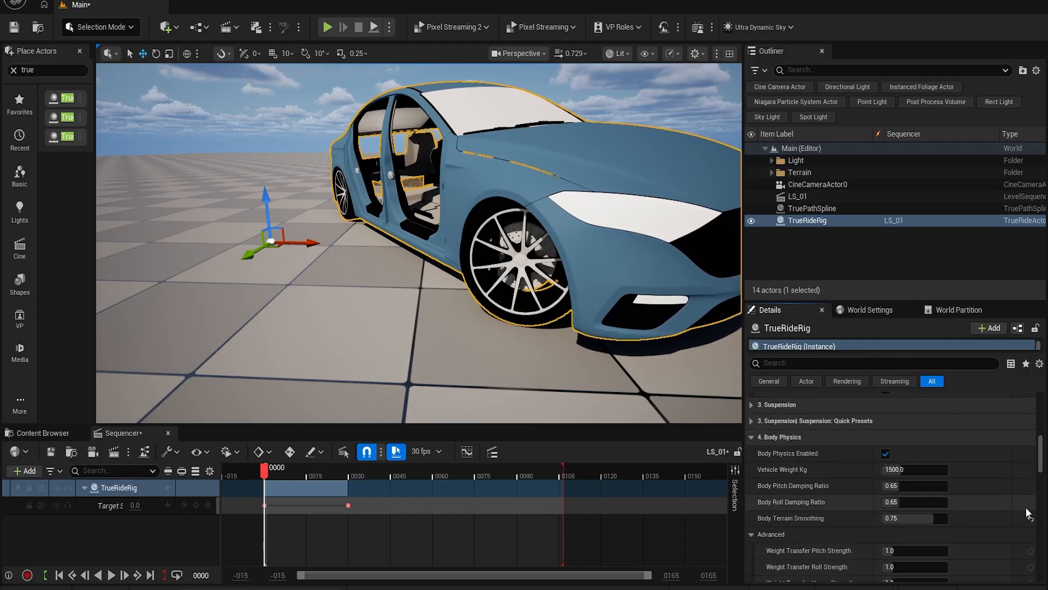
pyautogui.scroll(8, 997, 468)
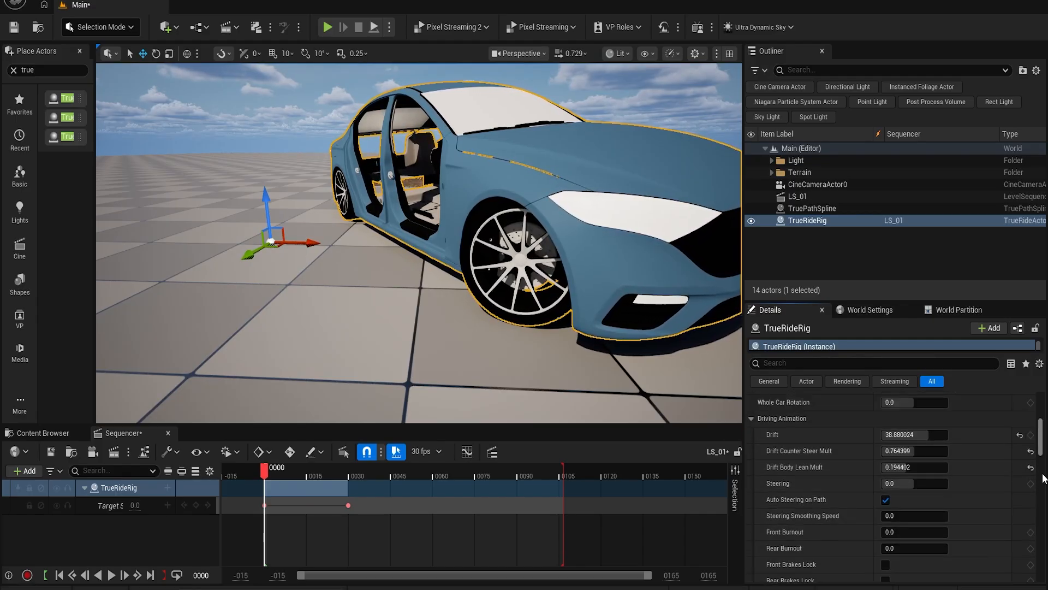
pyautogui.click(1031, 467)
pyautogui.click(1031, 451)
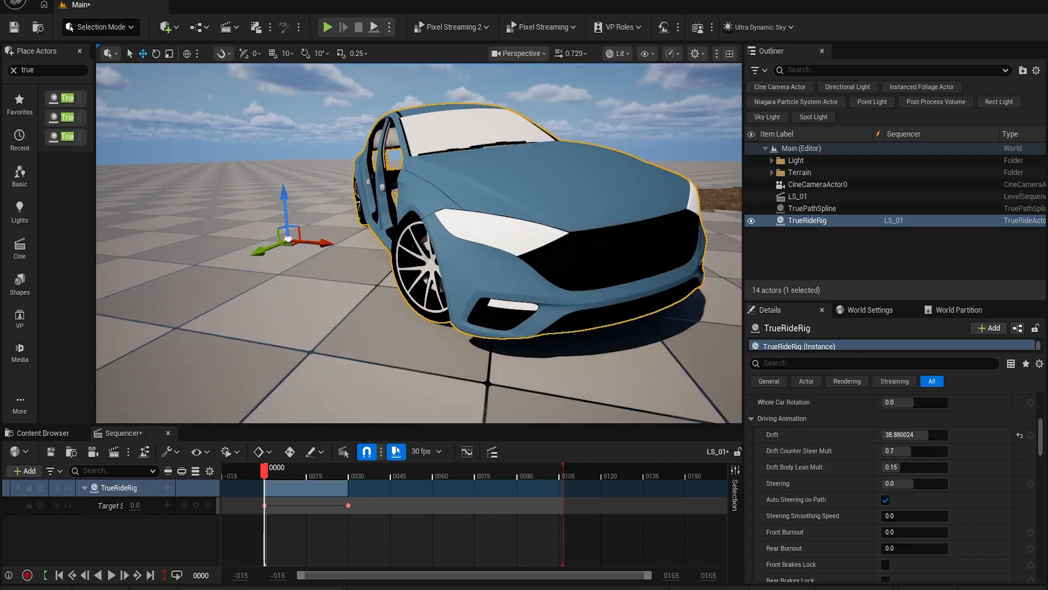
# Adjust the rig's Drift to about 31.7 and inspect the car's drift pose
pyautogui.moveTo(546, 306); pyautogui.dragTo(568, 303, button='right')
pyautogui.moveTo(917, 436)
pyautogui.mouseDown()
pyautogui.moveTo(896, 436)
pyautogui.moveTo(928, 437)
pyautogui.mouseUp()
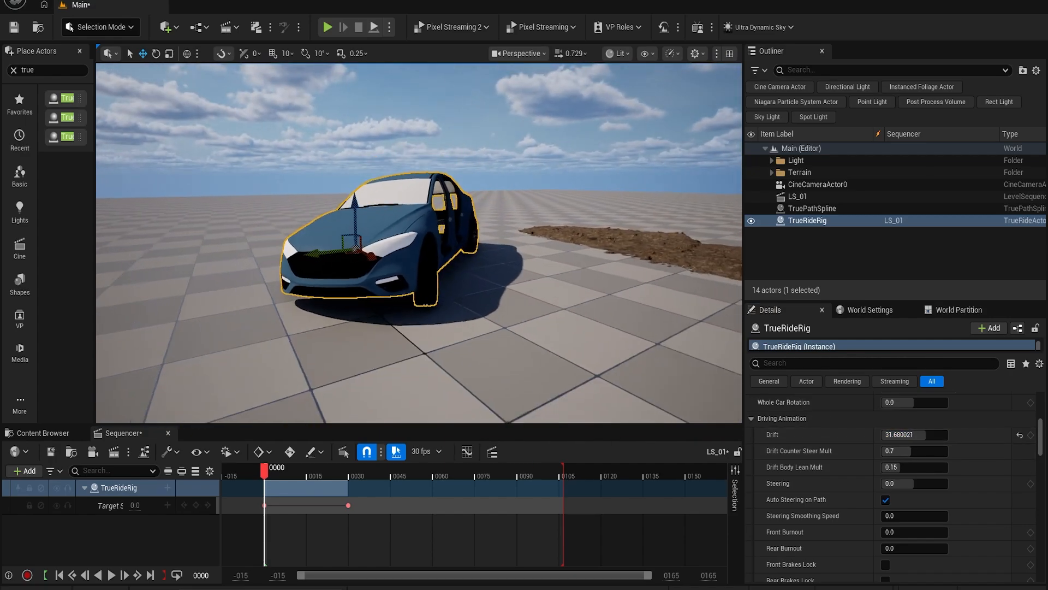
pyautogui.moveTo(524, 262); pyautogui.dragTo(516, 317, button='middle')
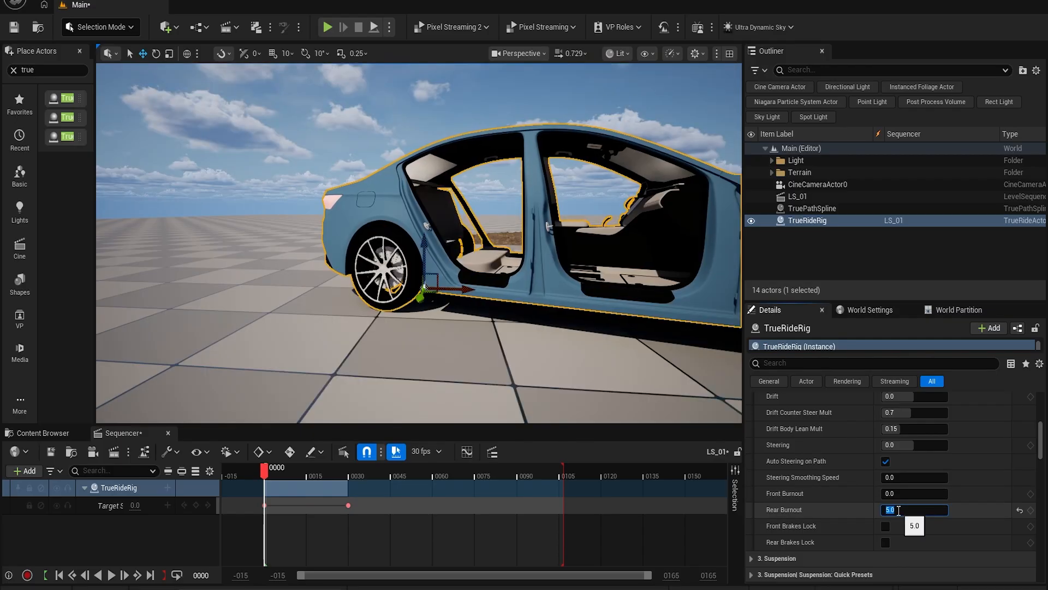
# Set Rear Burnout to 5 and scrub the sequence forward from frame 0 to preview the rear wheel spin
pyautogui.click(916, 509)
pyautogui.write('5')
pyautogui.press('Return')
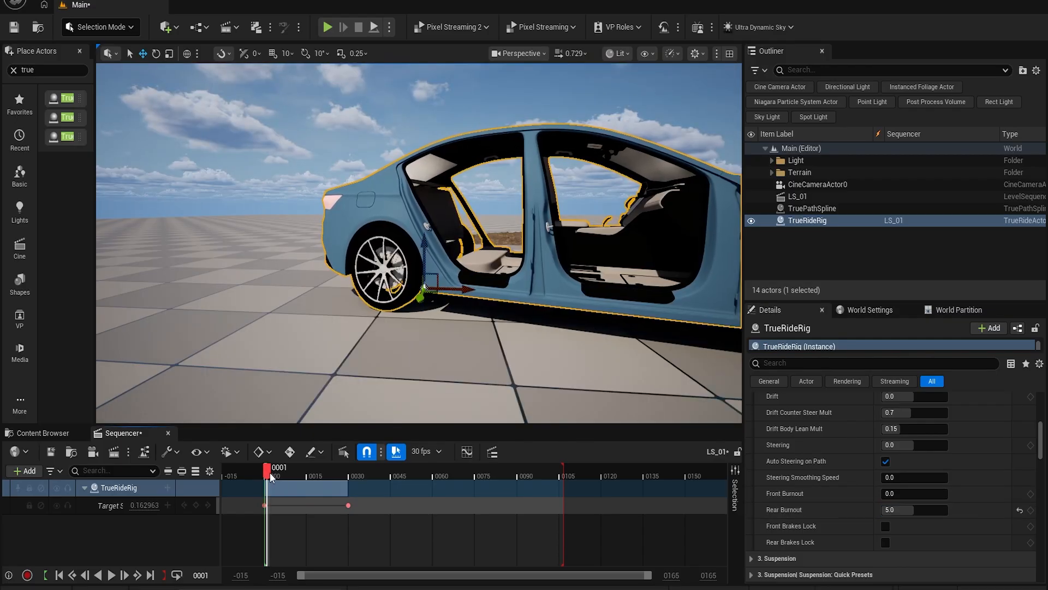
pyautogui.moveTo(271, 476); pyautogui.dragTo(396, 471)
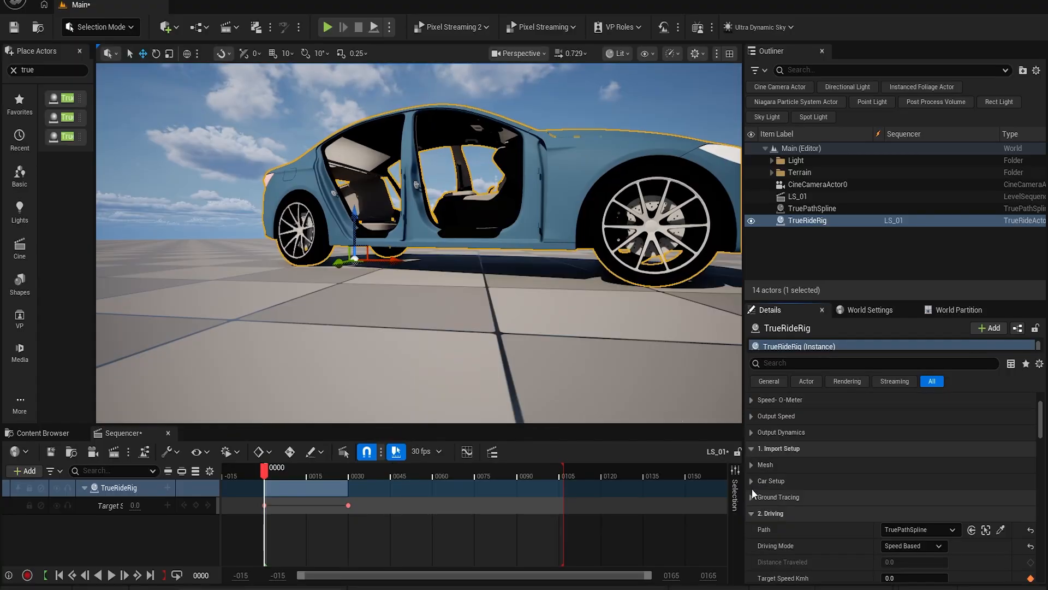
# Expand the rig's Car Setup settings and set Drive Type to FWD (Front)
pyautogui.click(752, 489)
pyautogui.scroll(-2, 808, 505)
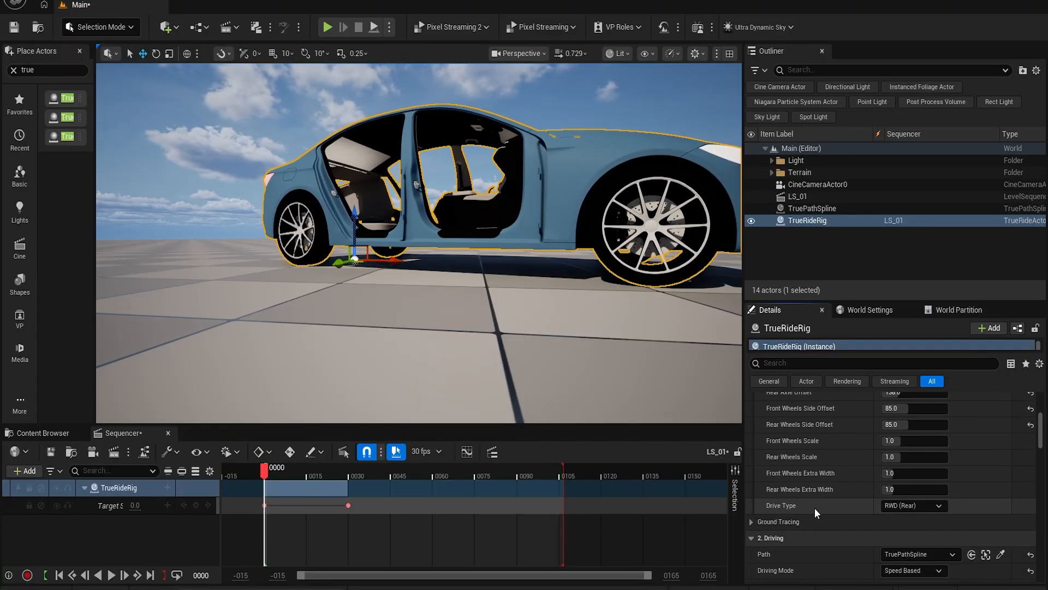
pyautogui.click(908, 506)
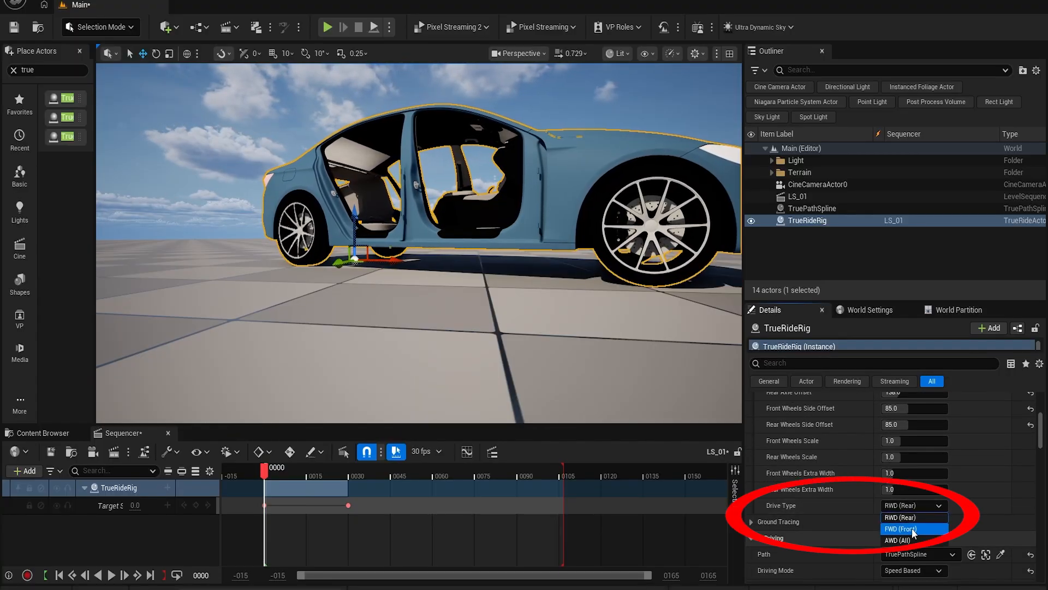
pyautogui.click(912, 529)
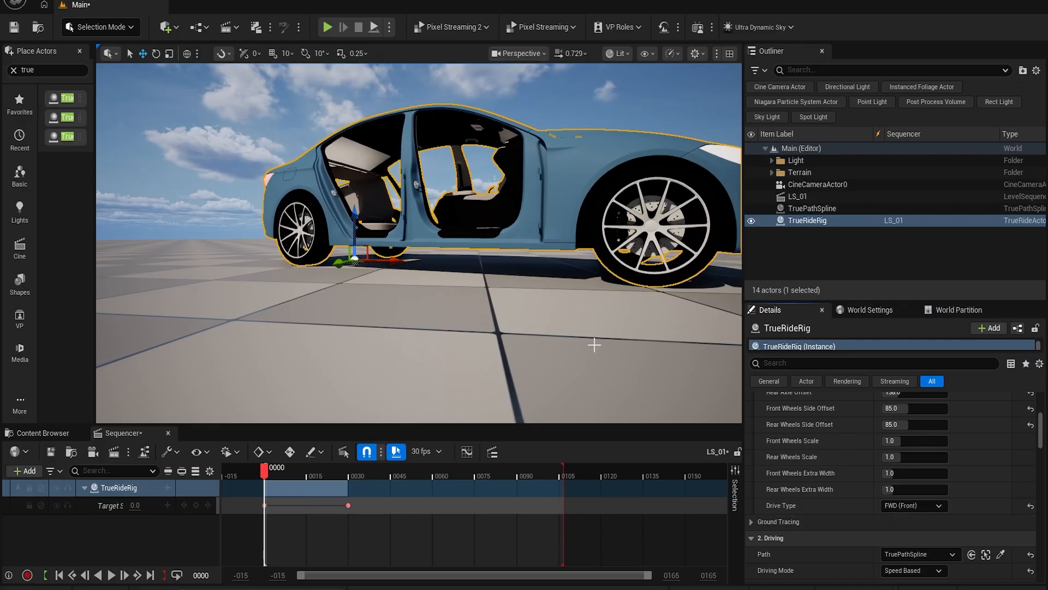
# Set Rear Burnout to 0 and Front Burnout to 5 in the Driving Animation settings
pyautogui.scroll(-10, 816, 493)
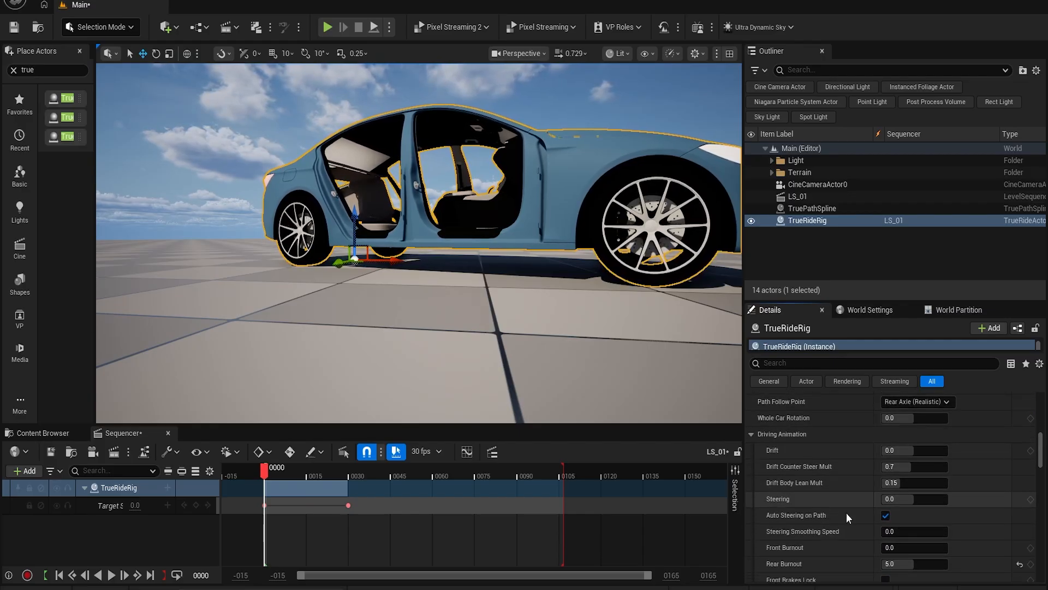
pyautogui.scroll(-3, 846, 512)
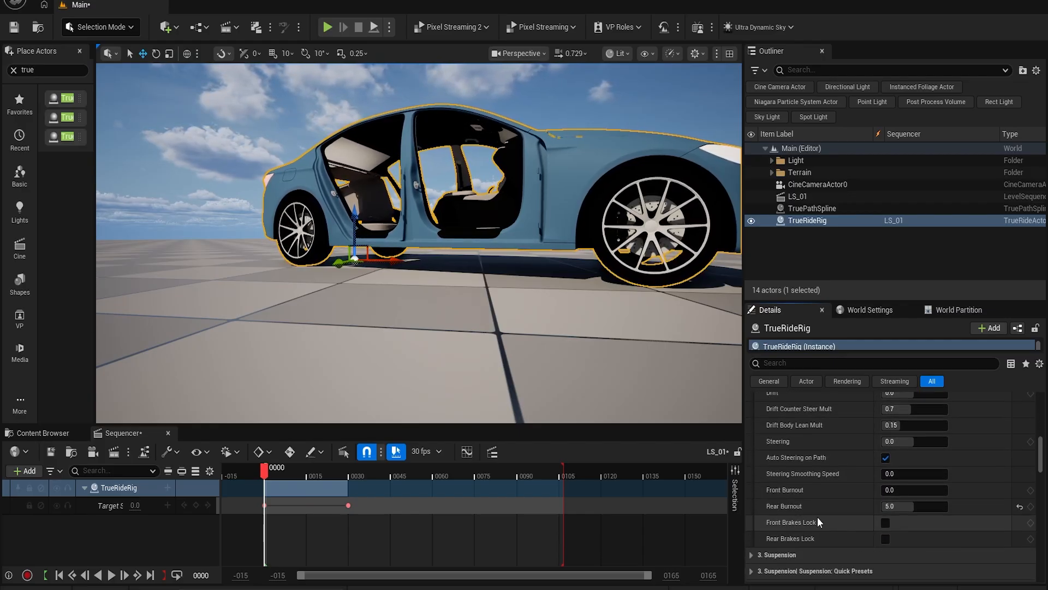
pyautogui.write('0')
pyautogui.press('Return')
pyautogui.click(902, 489)
pyautogui.write('5')
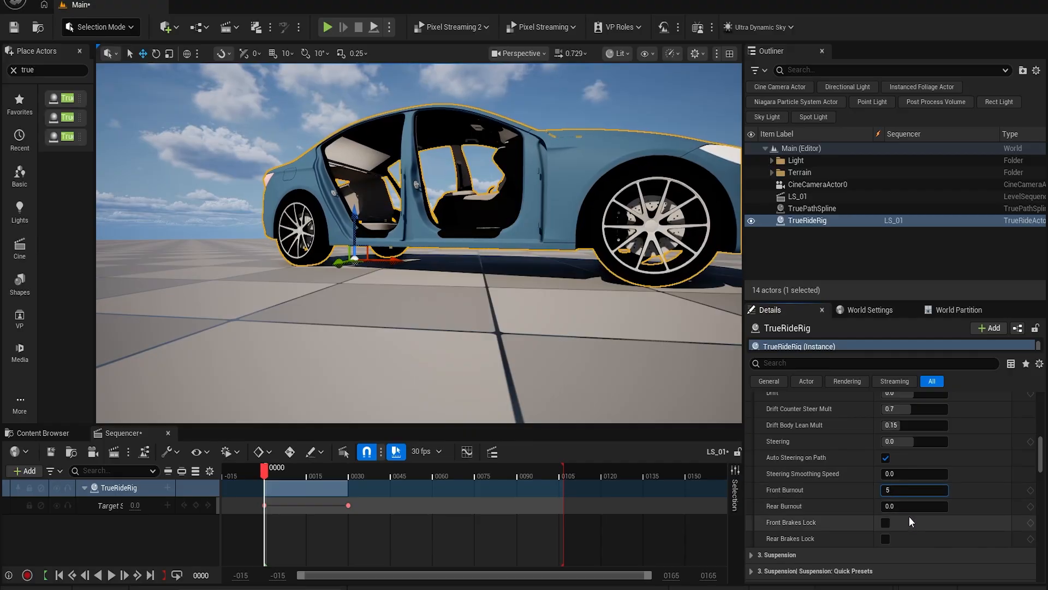
pyautogui.press('Return')
# Switch the rig's Drive Type in Car Setup between the RWD (Rear) and AWD (All) options to compare them
pyautogui.scroll(5, 846, 490)
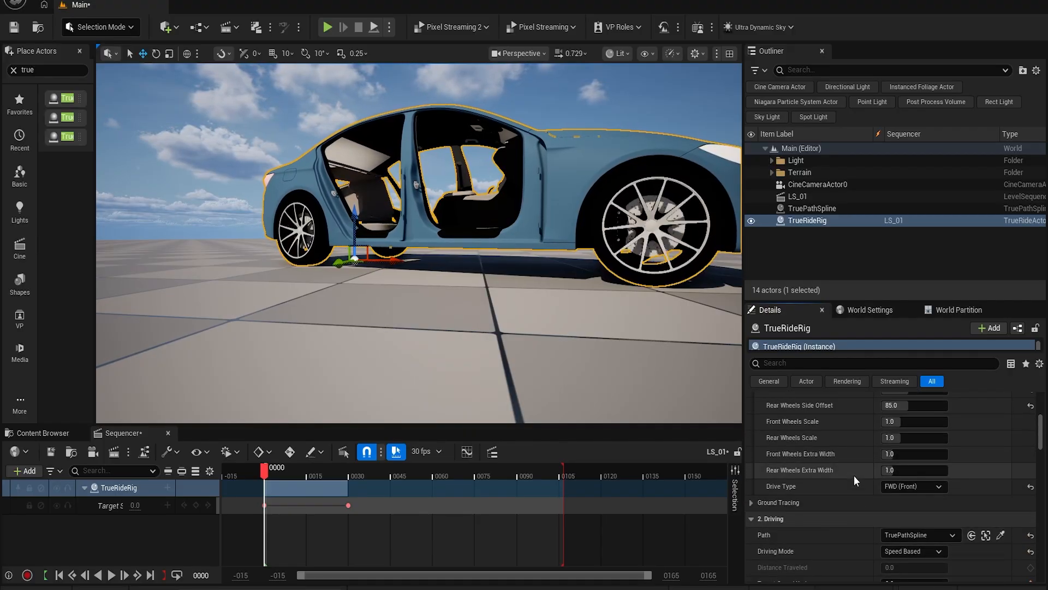
pyautogui.click(911, 487)
pyautogui.click(912, 500)
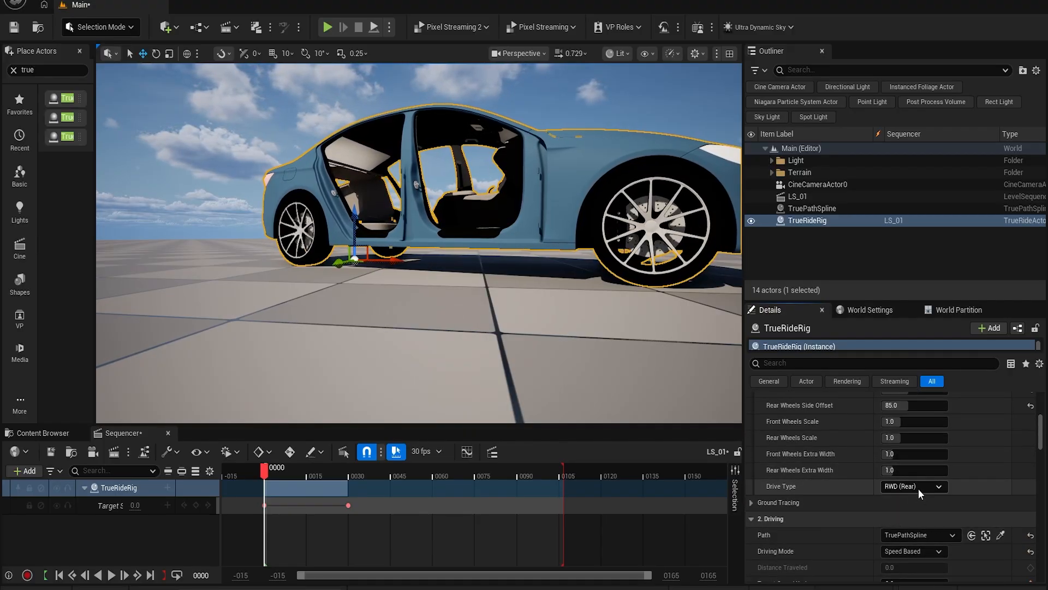
pyautogui.click(918, 489)
pyautogui.click(916, 521)
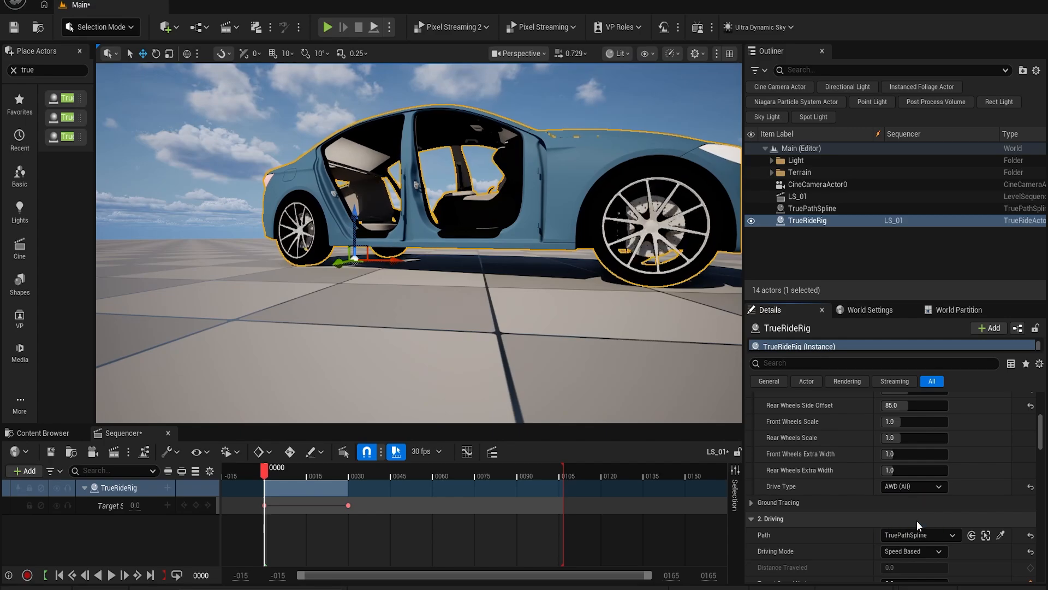
pyautogui.click(912, 489)
pyautogui.click(891, 509)
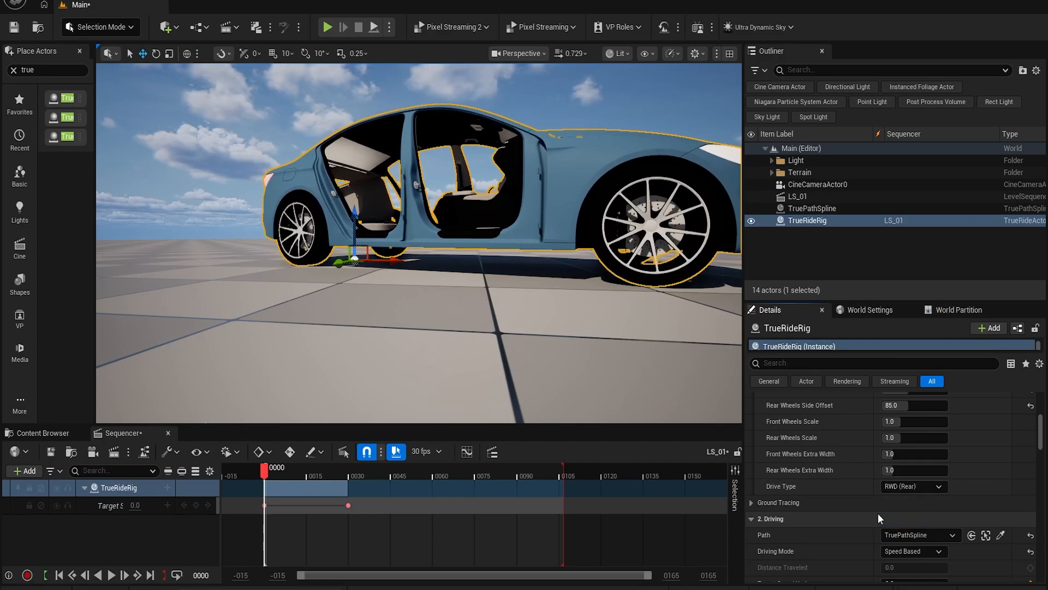
pyautogui.click(906, 487)
pyautogui.click(901, 506)
# Reset Front Burnout to its default, and set both Front Burnout and Rear Burnout to 5
pyautogui.scroll(-8, 865, 484)
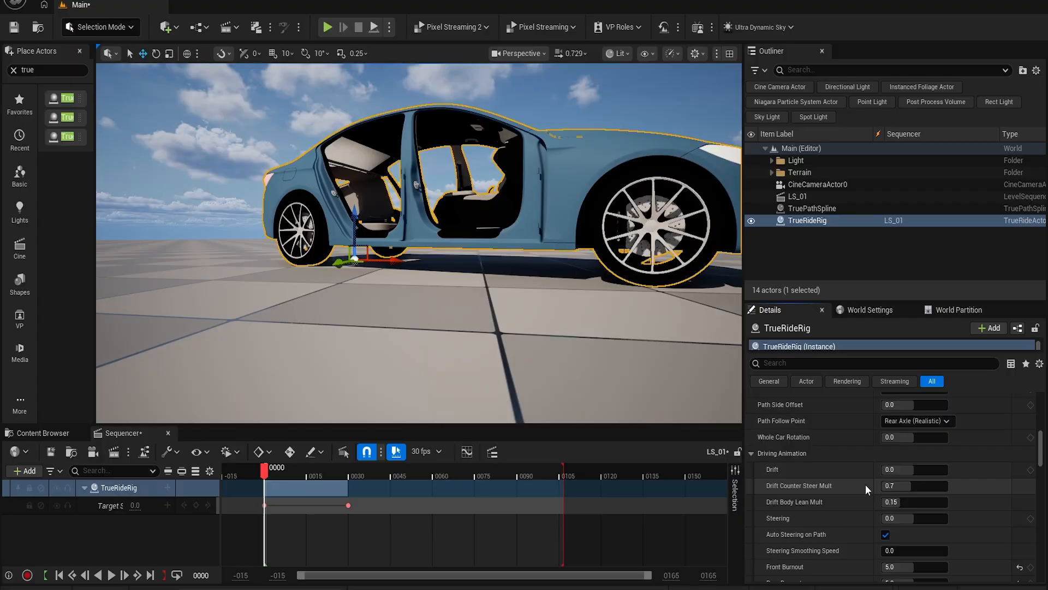
pyautogui.scroll(-3, 866, 484)
pyautogui.click(1020, 509)
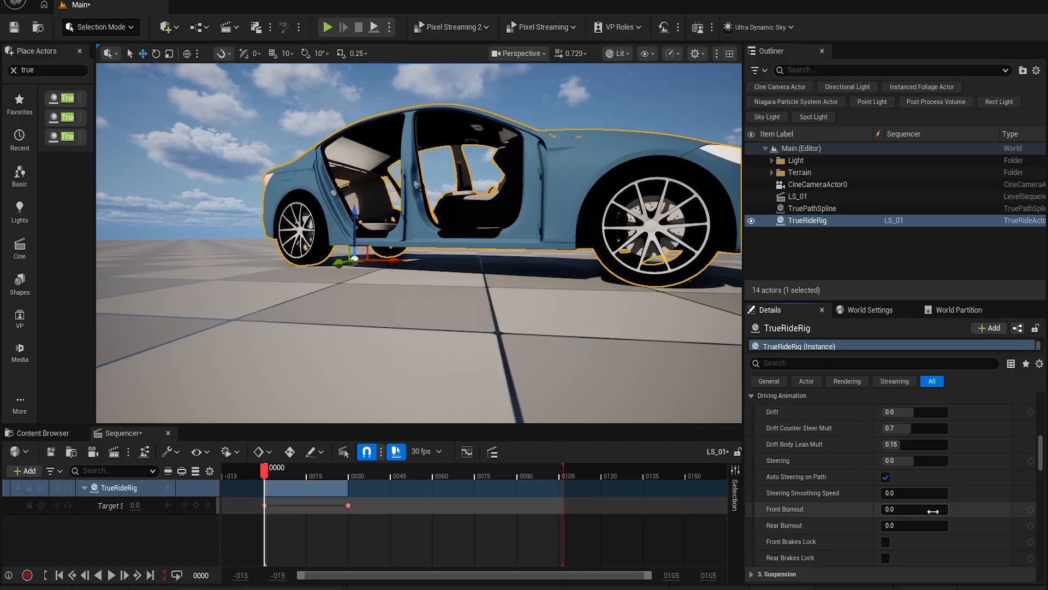
pyautogui.press('Return')
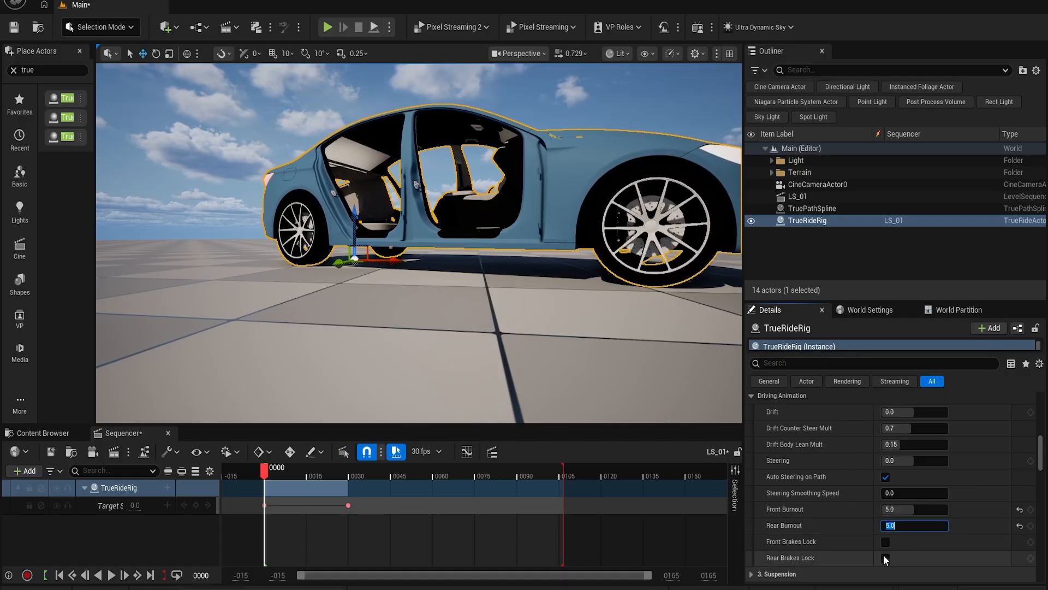
# Toggle Front Brakes Lock on and off to compare the front wheel's behaviour, leaving it enabled
pyautogui.click(885, 542)
pyautogui.click(885, 541)
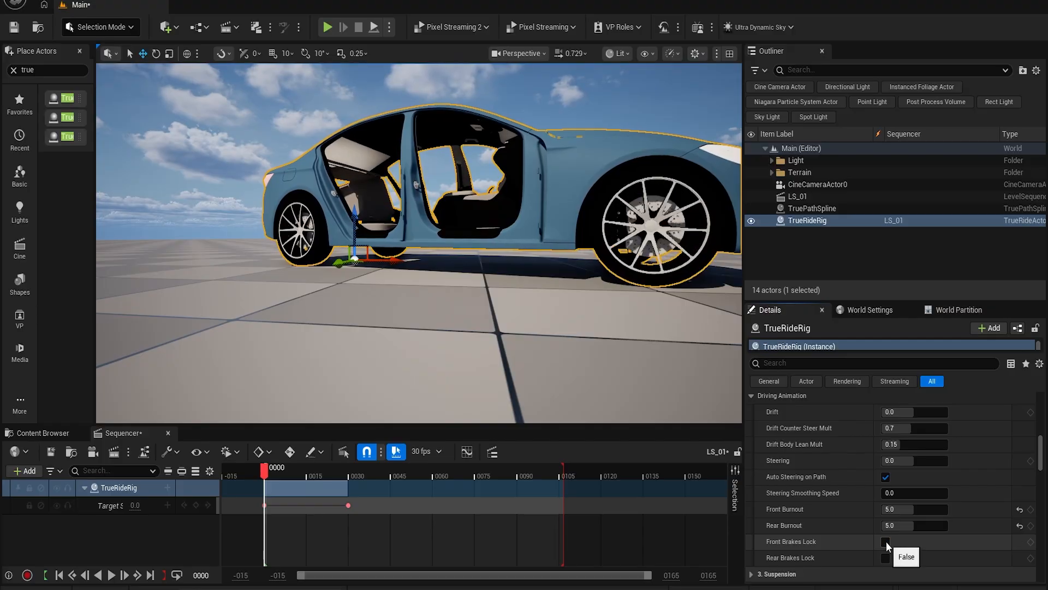
pyautogui.click(885, 541)
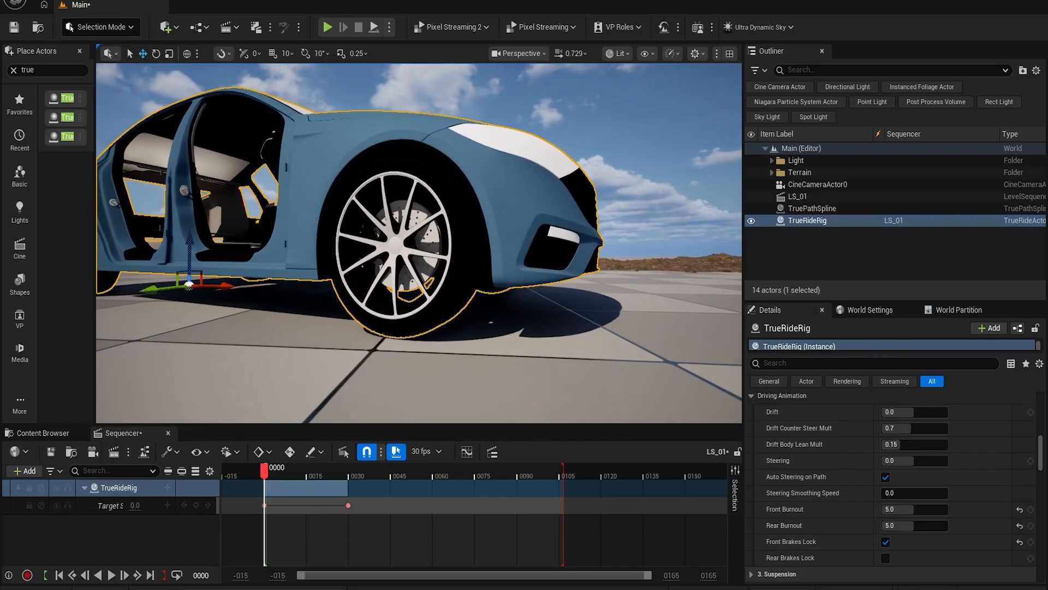
pyautogui.click(885, 542)
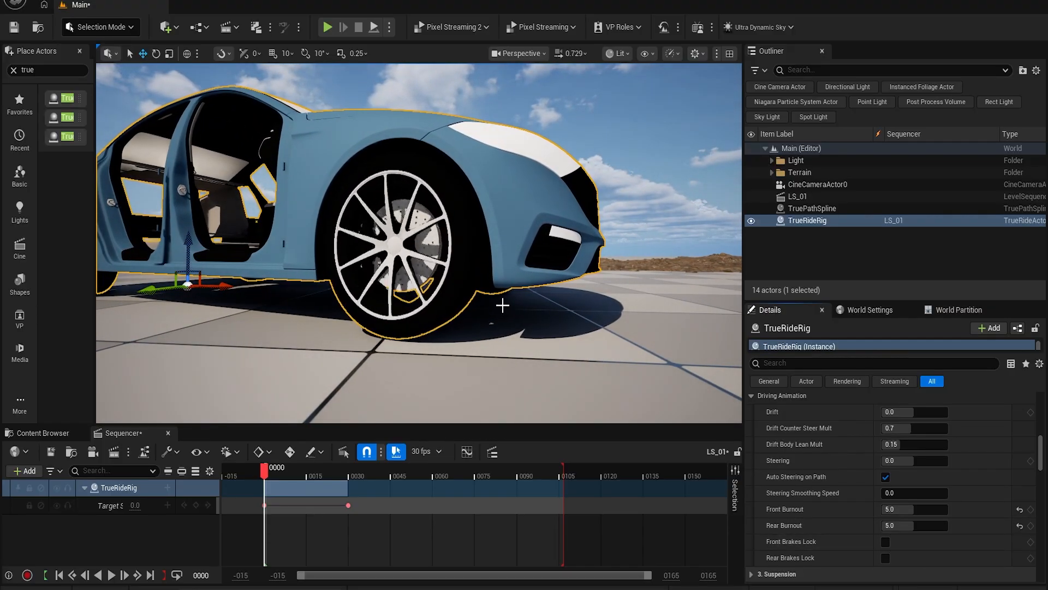
pyautogui.click(885, 541)
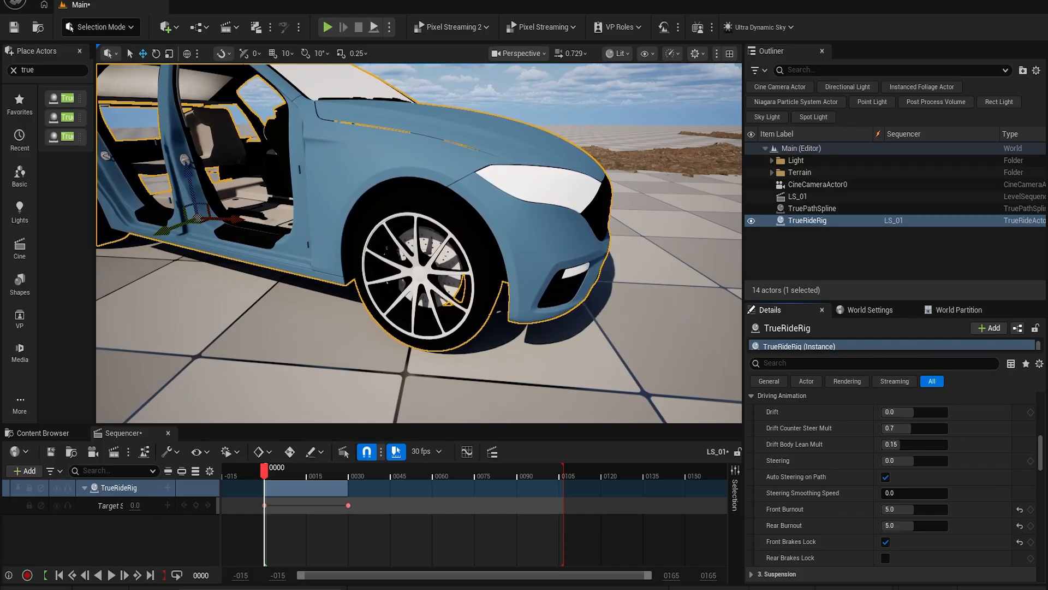
# Try a Max Steering Angle of 10 in the Steering Geometry settings and reset it to its default
pyautogui.scroll(-8, 930, 464)
pyautogui.moveTo(909, 457); pyautogui.dragTo(928, 456)
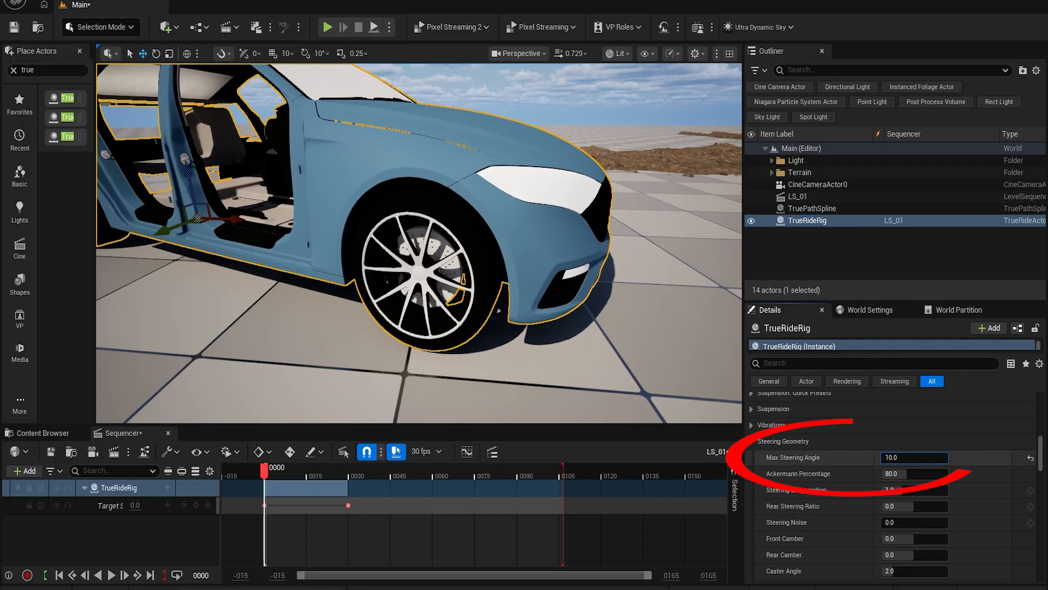
pyautogui.click(1031, 461)
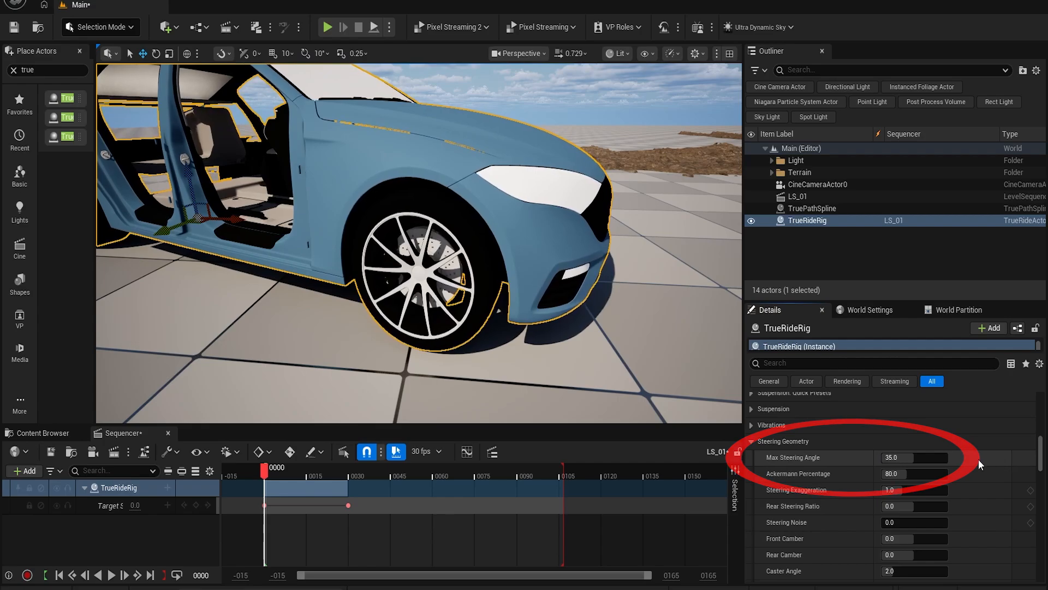